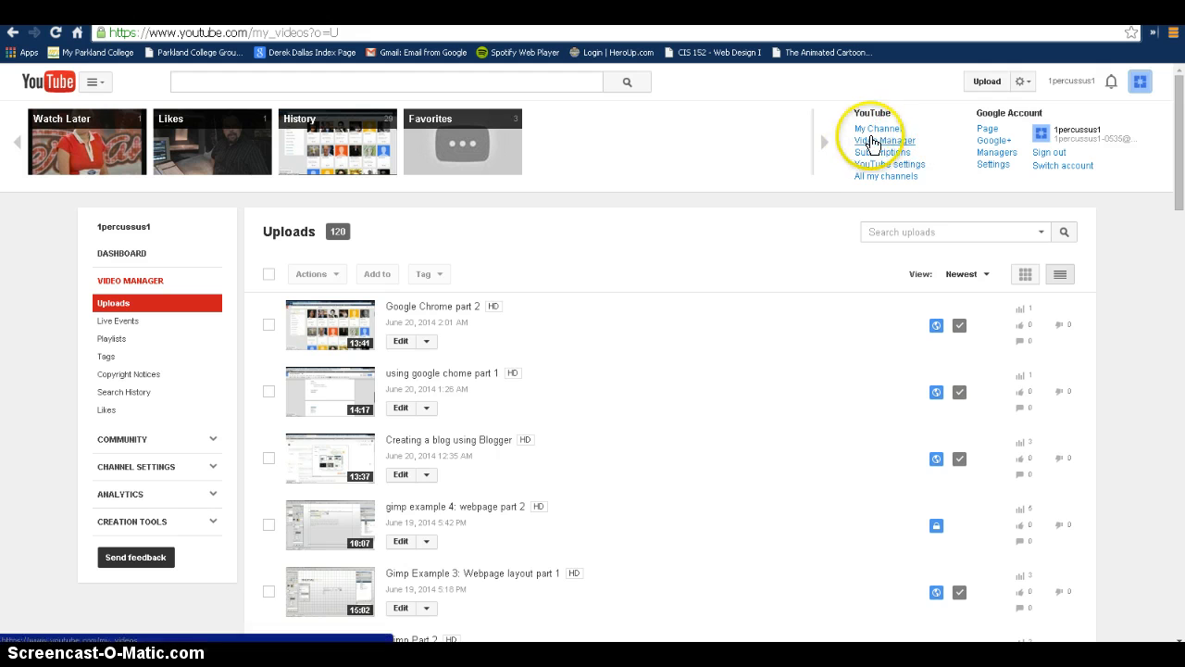
Step: Look over the uploaded videos in the Video Manager, and open the Video Editor from the upload page
left_click(901, 140)
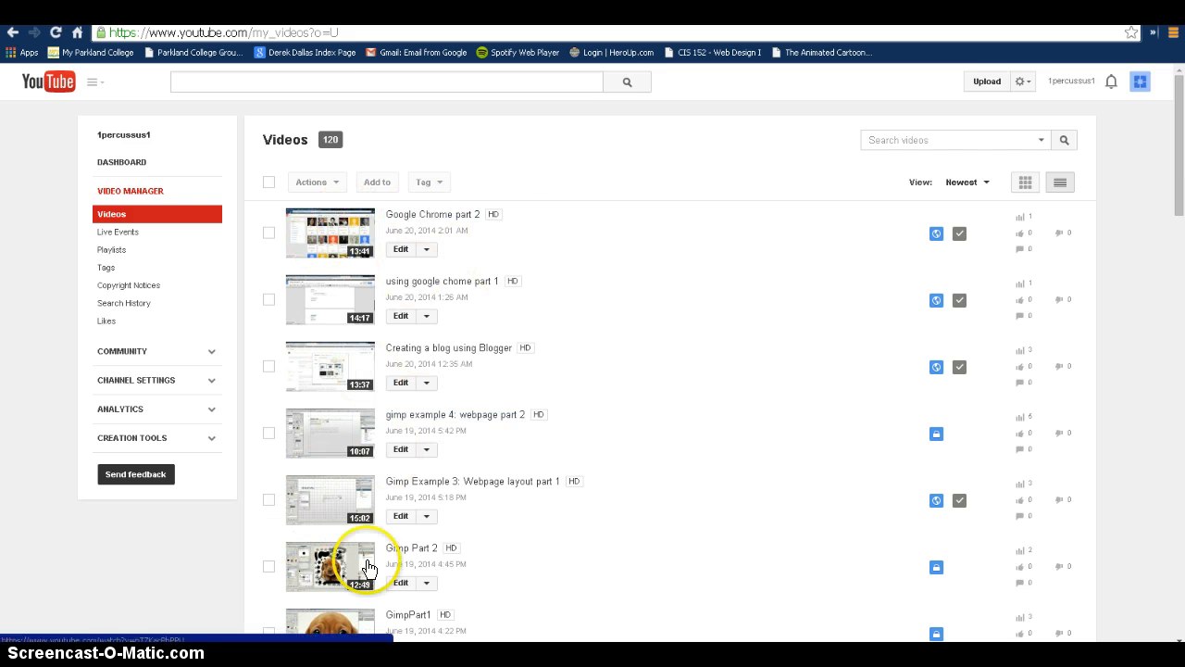
scroll(674, 468, "down", 3)
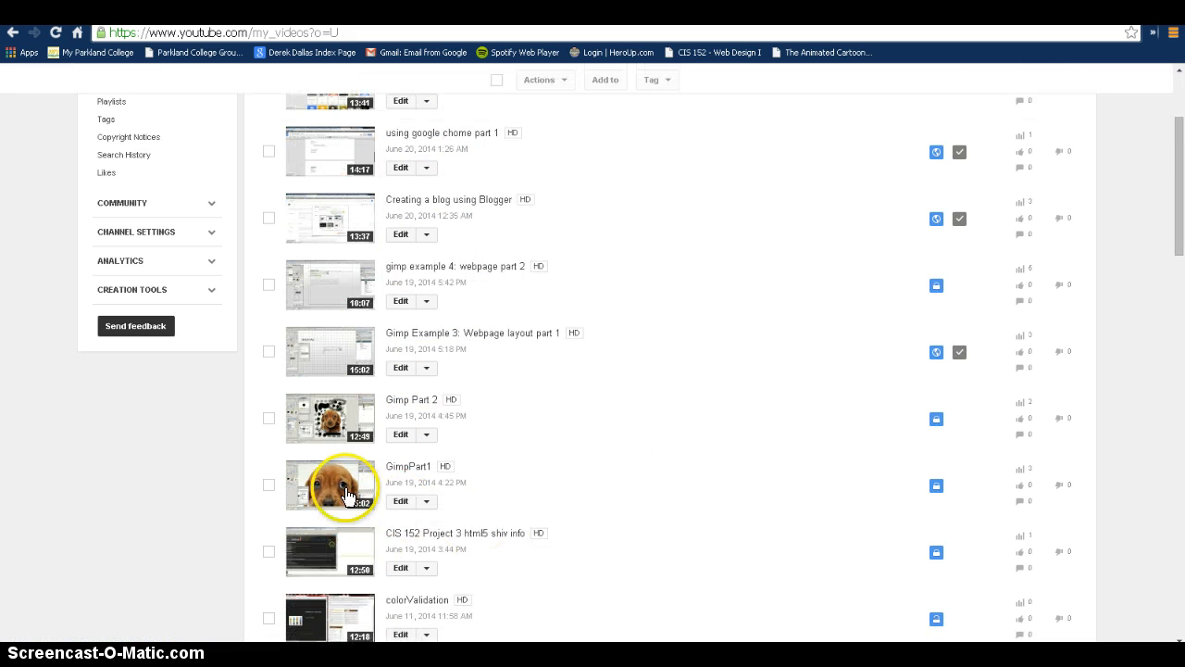
scroll(394, 352, "up", 3)
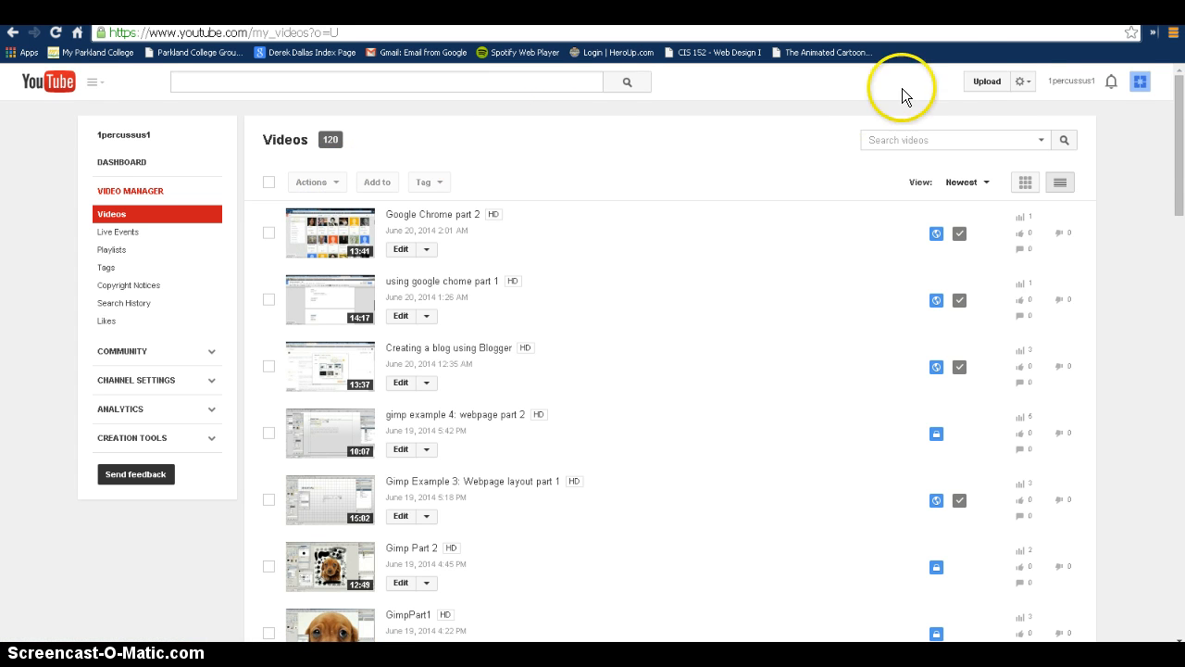
left_click(989, 86)
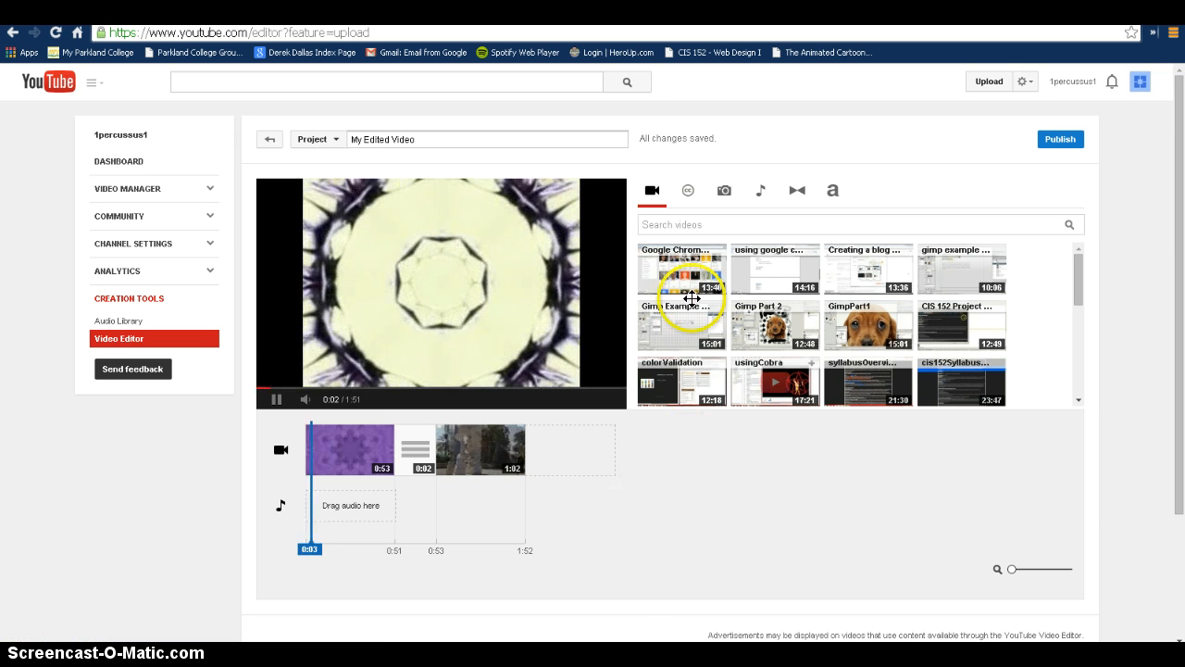
Step: Clear the timeline by deleting both existing video clips and the transition between them
left_click(477, 453)
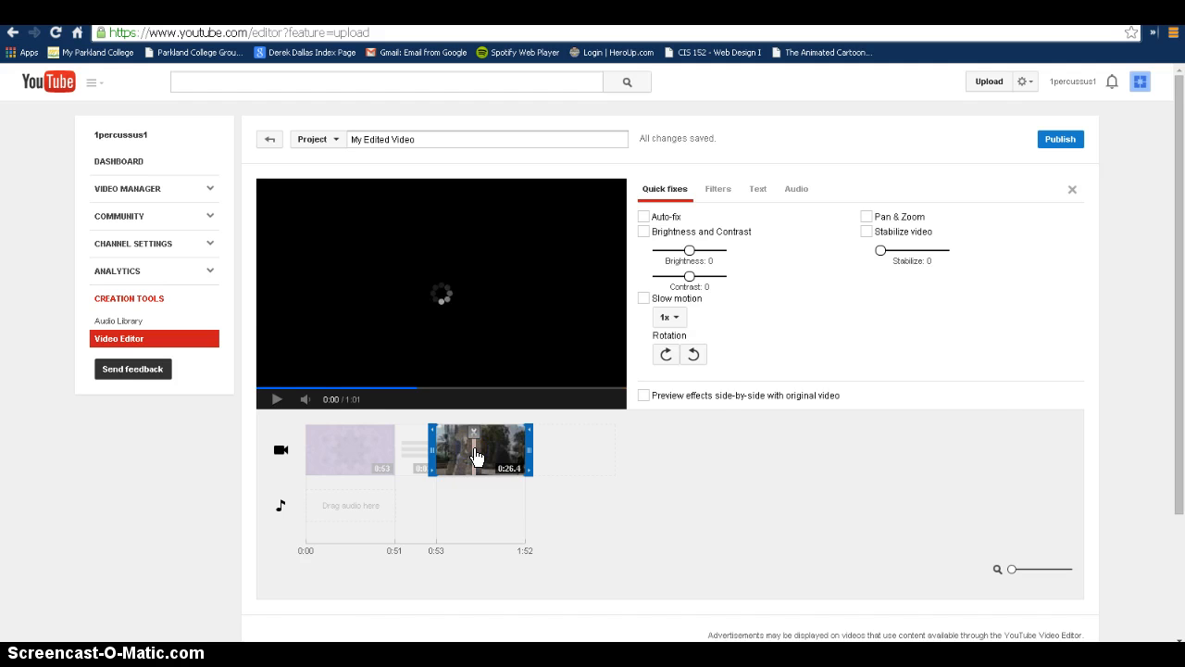
key("Delete")
left_click(357, 442)
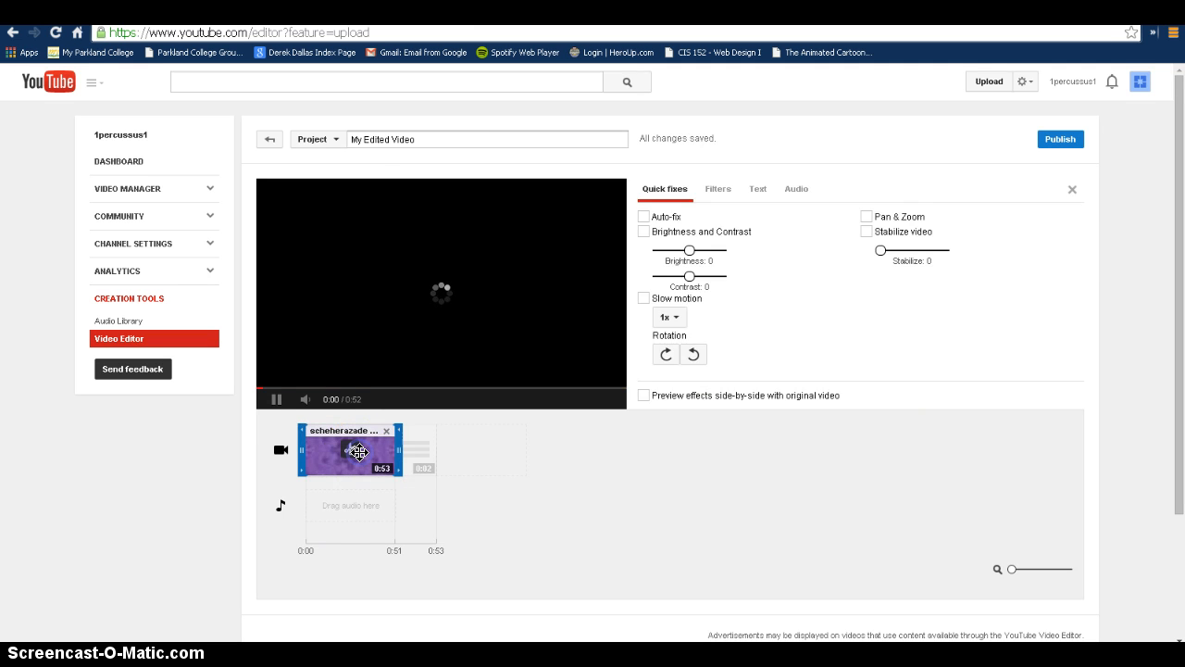
key("Delete")
left_click(338, 475)
key("Delete")
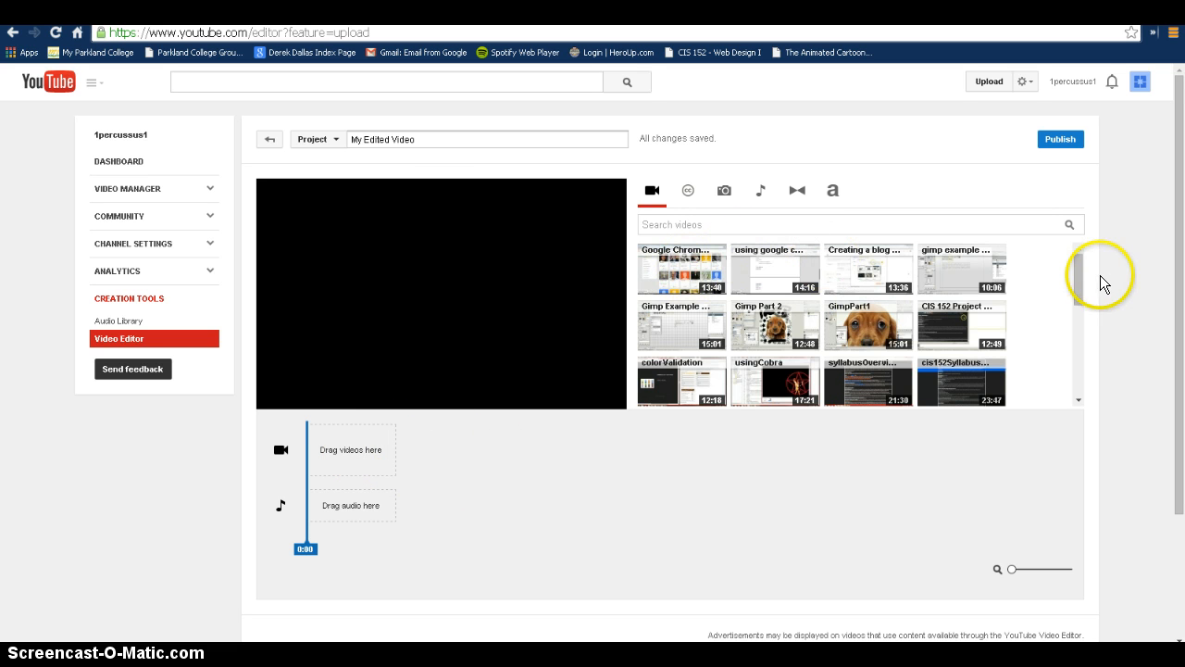
Step: Find the 0:16 schezerazadeA... video among the uploads and place it as the first clip on the timeline
mouse_move(1078, 263)
left_mouse_down()
mouse_move(1071, 352)
mouse_move(1069, 250)
left_mouse_up()
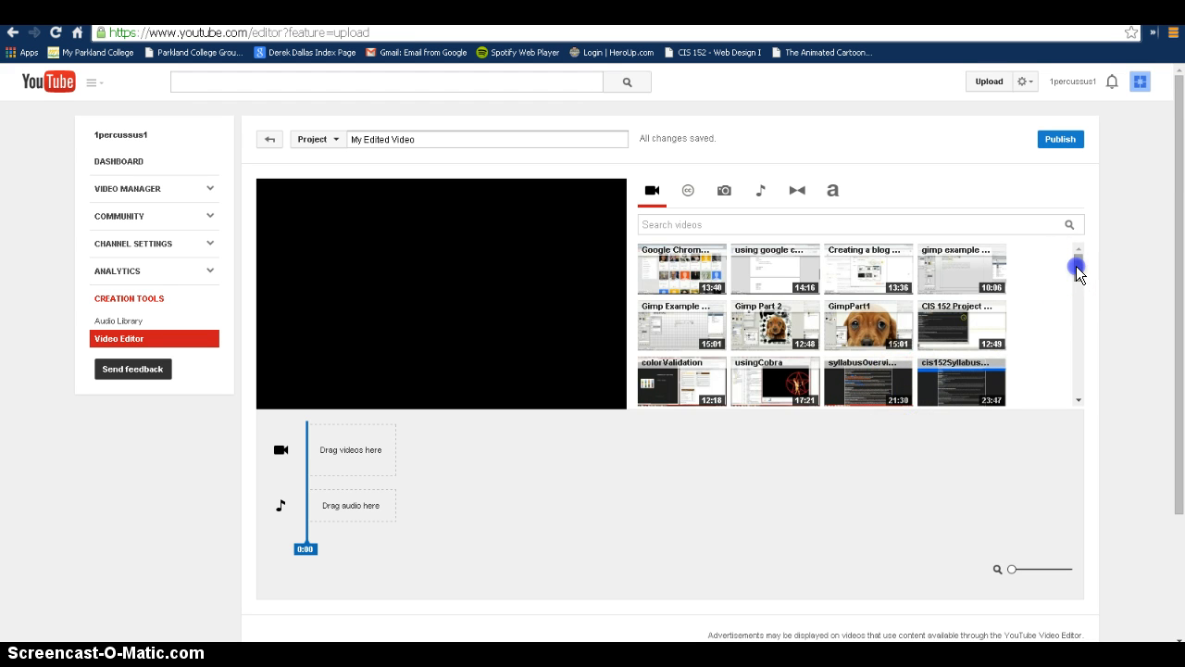
left_click_drag(1076, 266, 1079, 320)
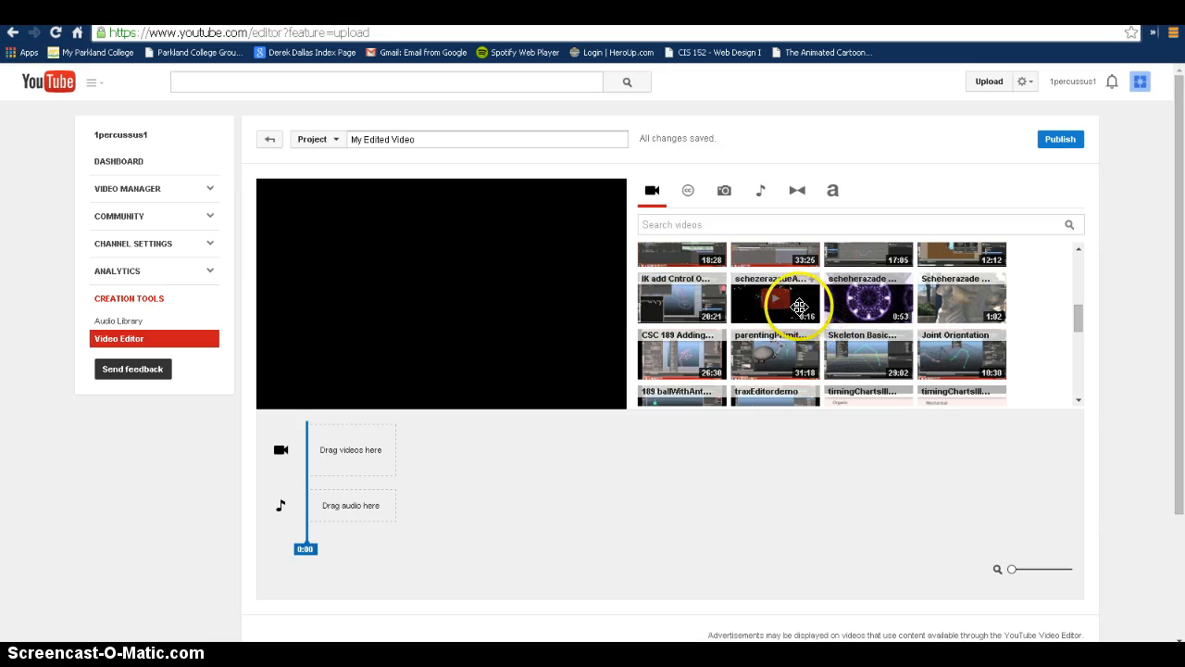
left_click_drag(748, 304, 351, 450)
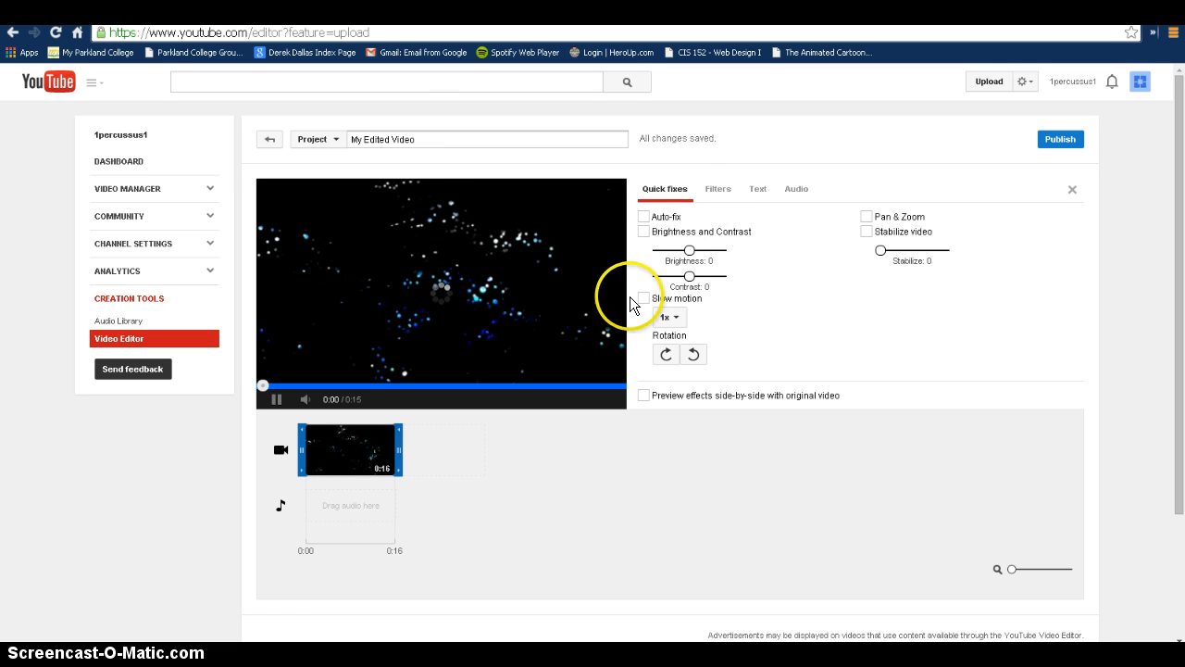
Step: Turn on Auto-fix for the first clip, set its brightness to -1 and contrast to +7, and deselect the clip
left_click(645, 217)
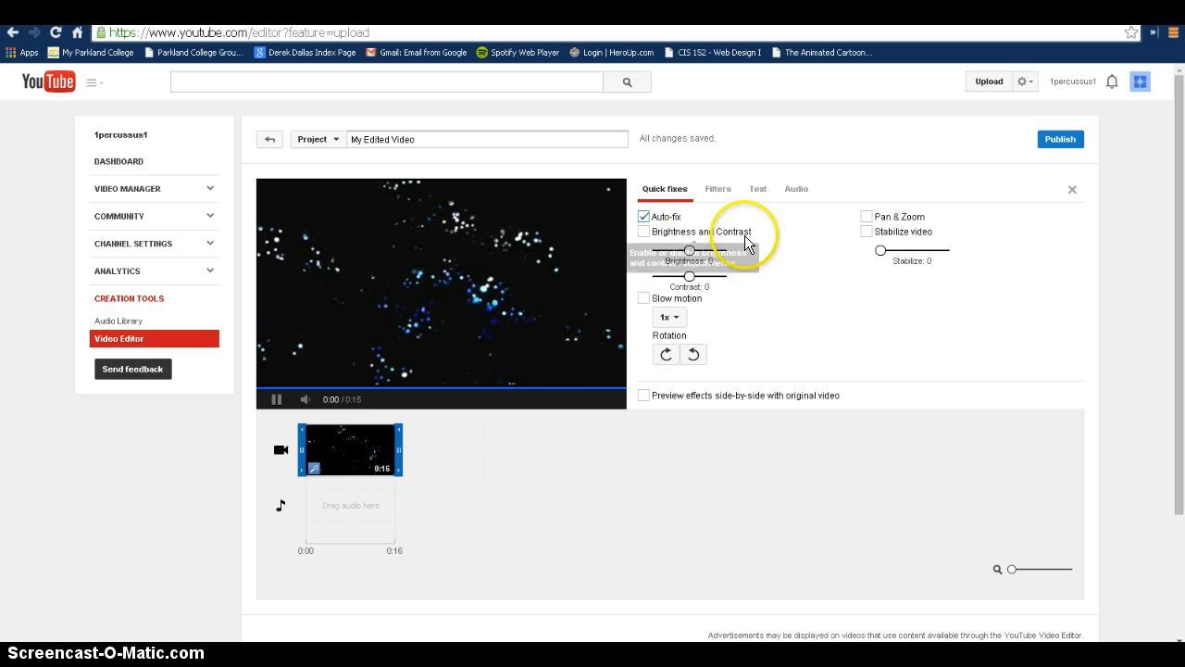
mouse_move(691, 249)
left_mouse_down()
mouse_move(714, 252)
mouse_move(677, 256)
left_mouse_up()
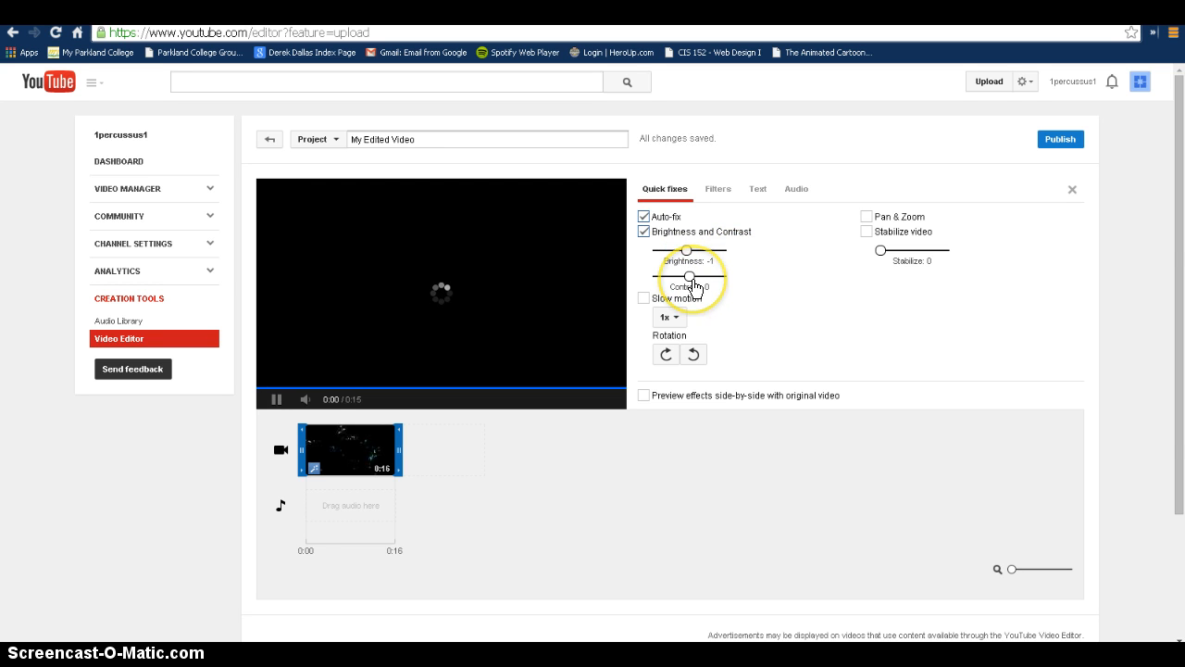
left_click_drag(686, 279, 711, 278)
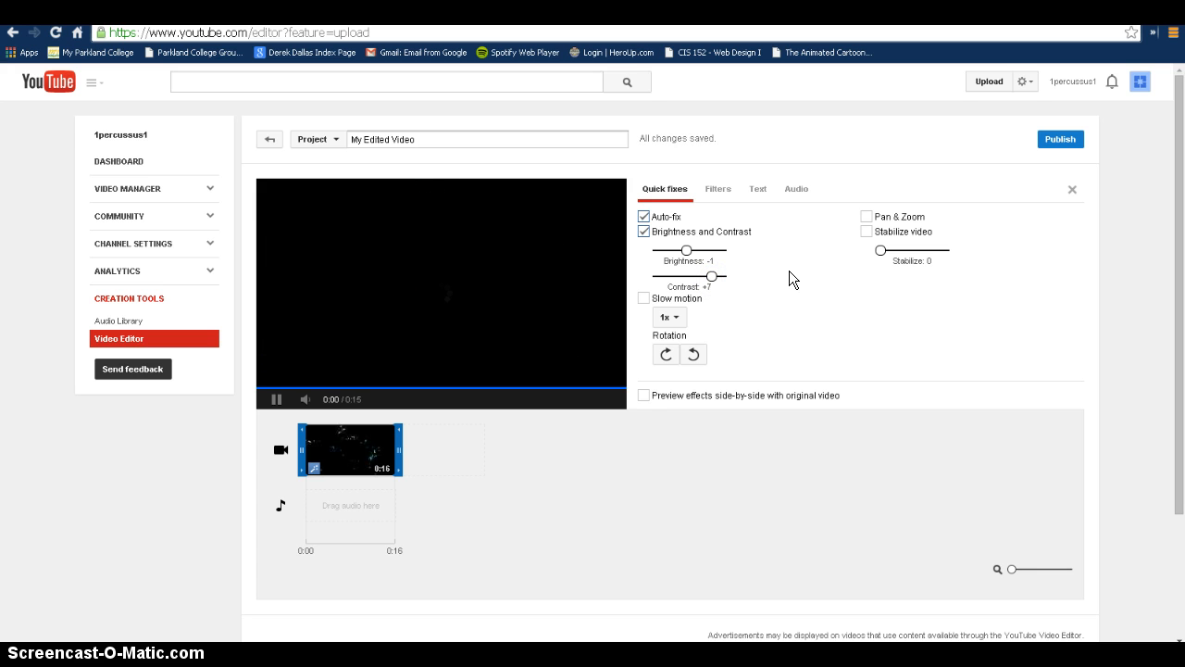
left_click(868, 233)
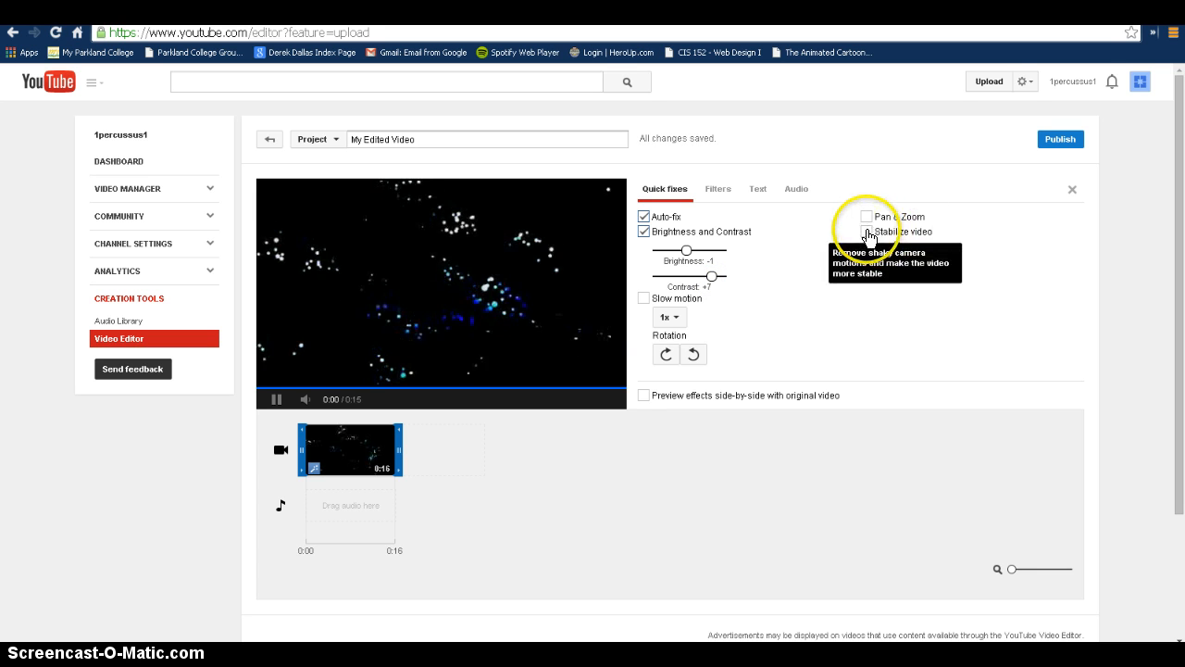
left_click(755, 326)
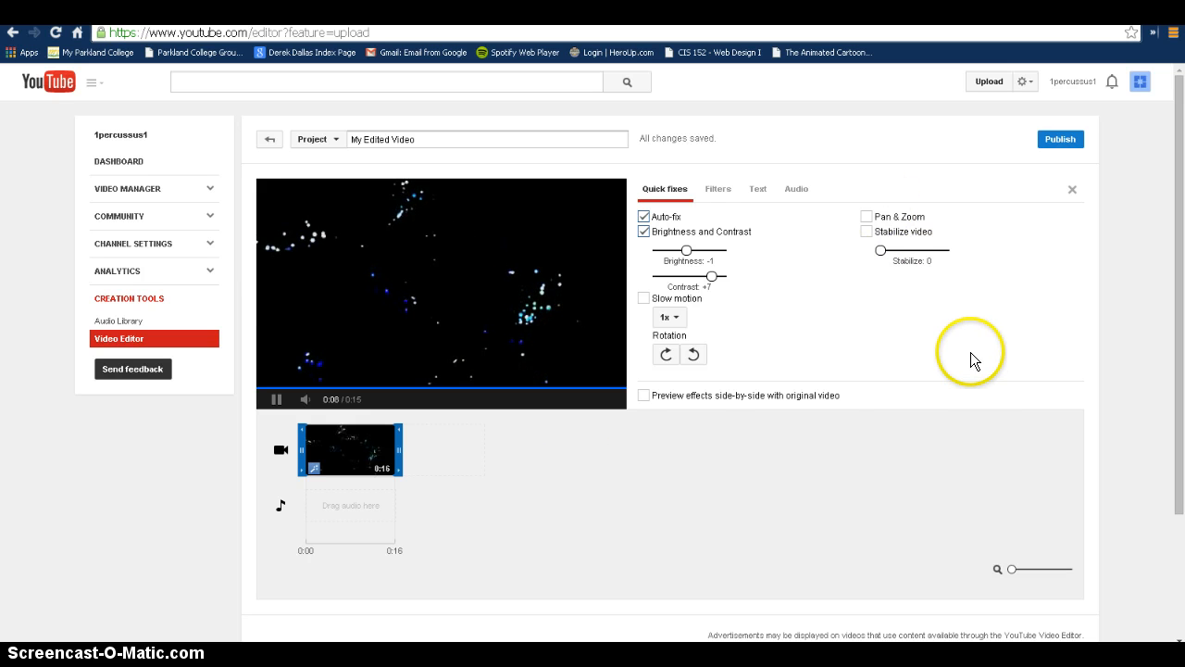
left_click(491, 442)
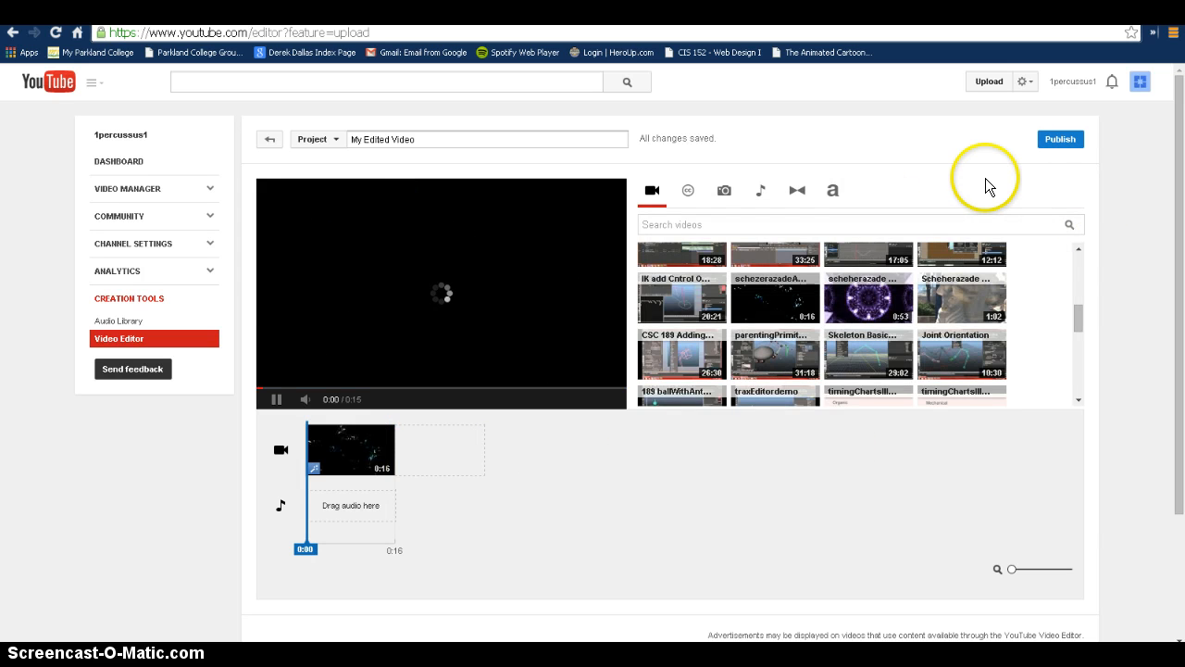
Step: Append the 0:53 scheherazade clip and the 1:02 Scheherazade clip to the video track, in that order
mouse_move(886, 315)
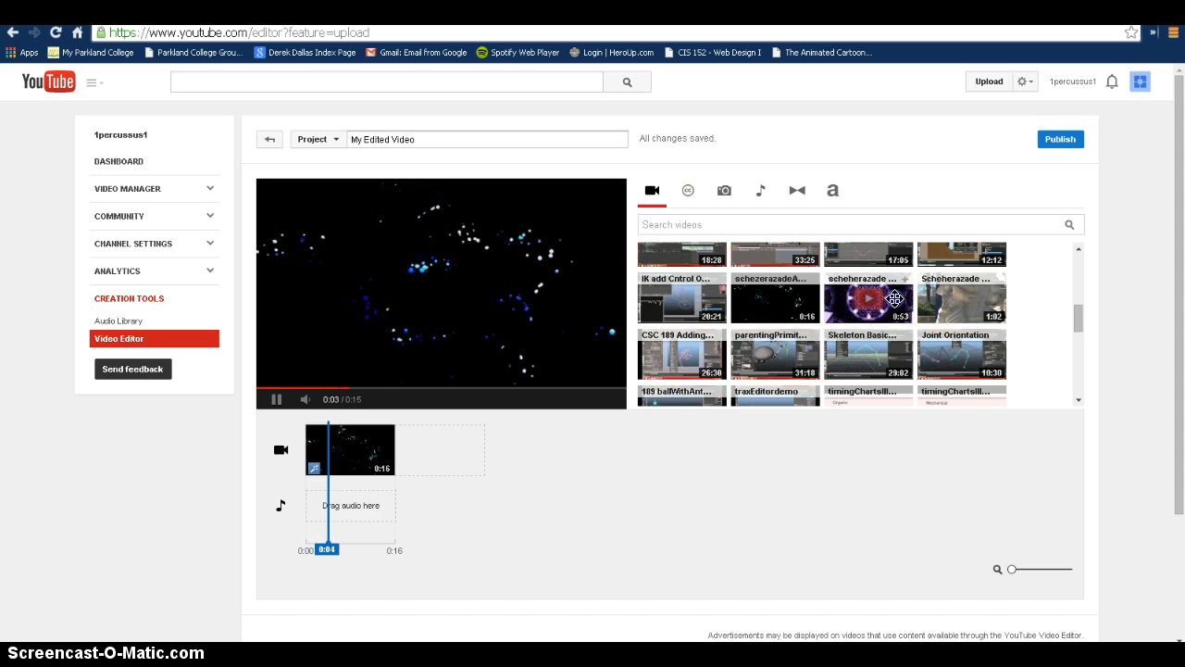
left_click_drag(895, 299, 445, 450)
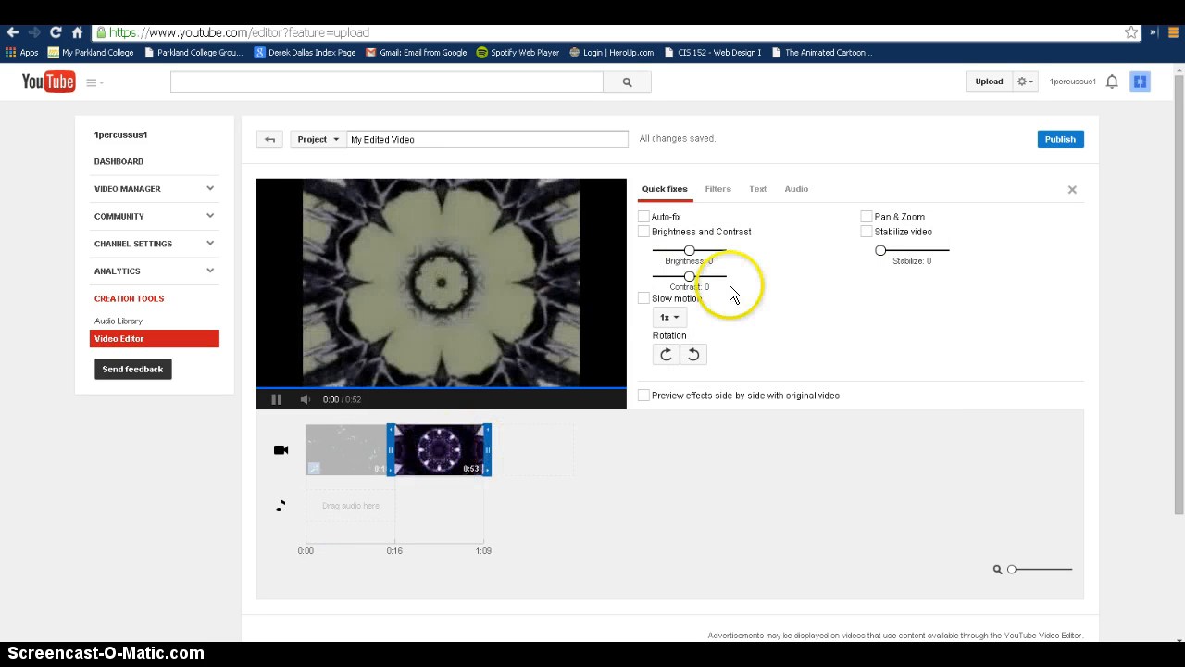
left_click(533, 445)
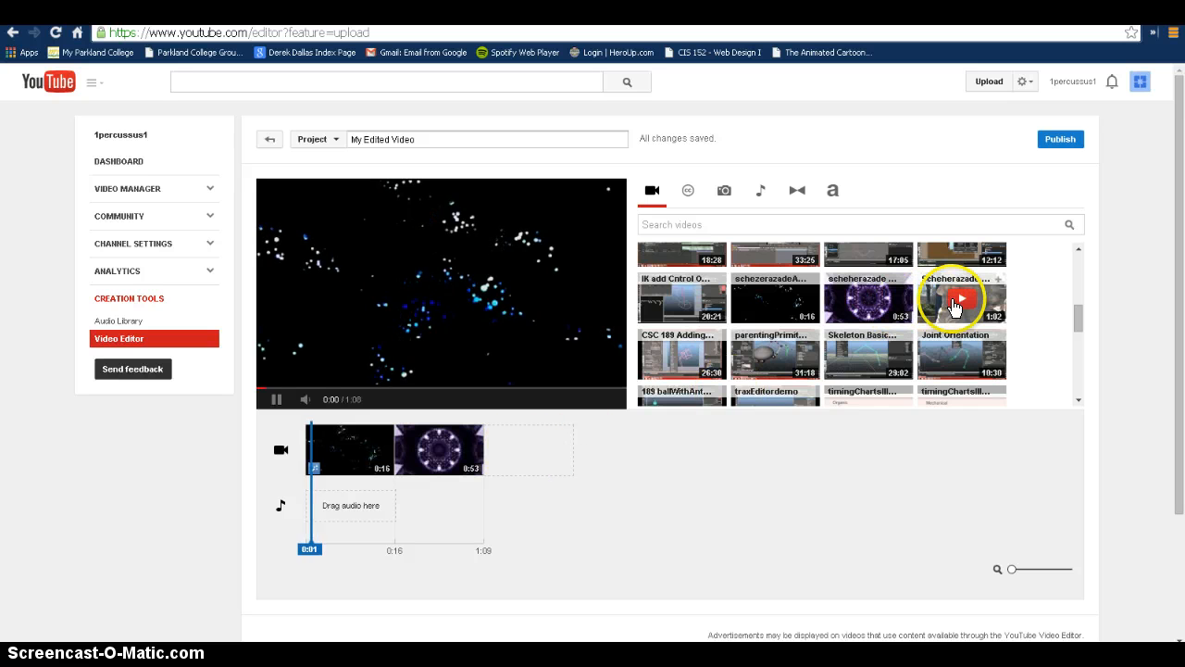
left_click_drag(935, 292, 530, 450)
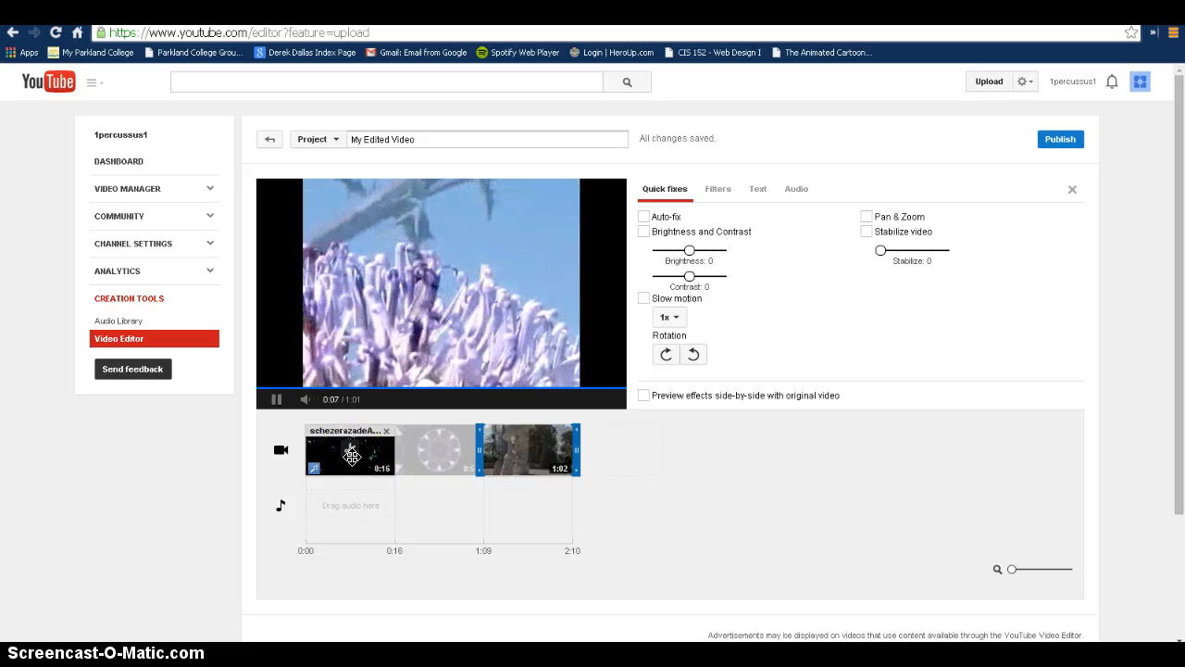
mouse_move(352, 455)
left_mouse_down()
mouse_move(427, 454)
mouse_move(339, 450)
left_mouse_up()
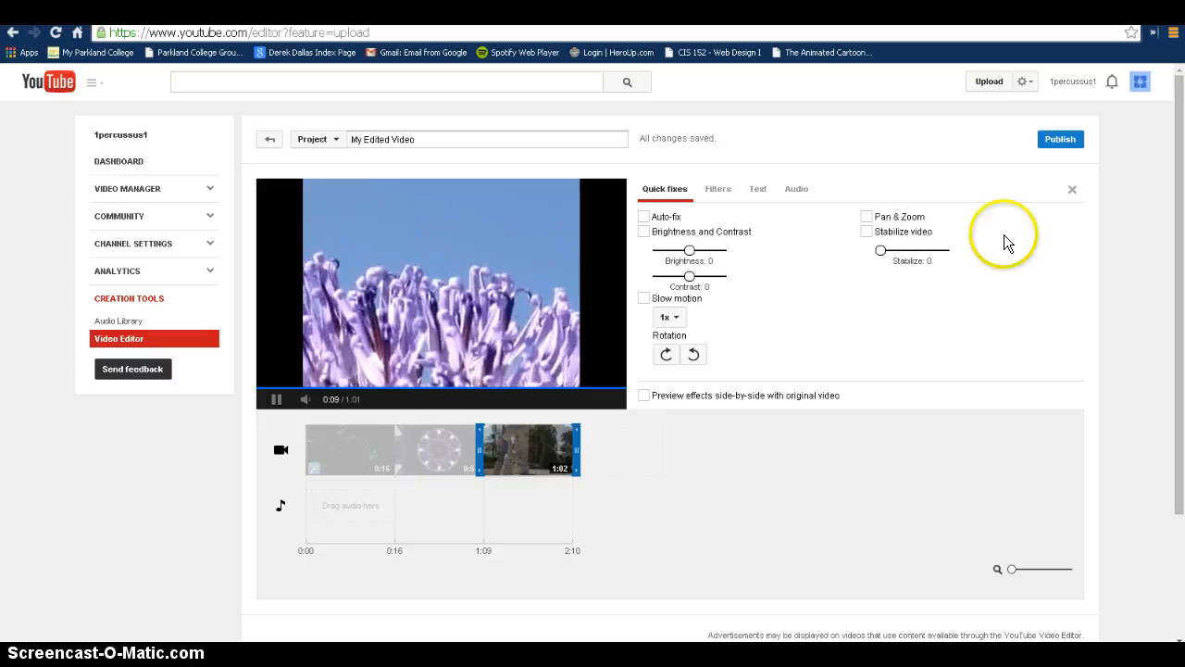
left_click(648, 495)
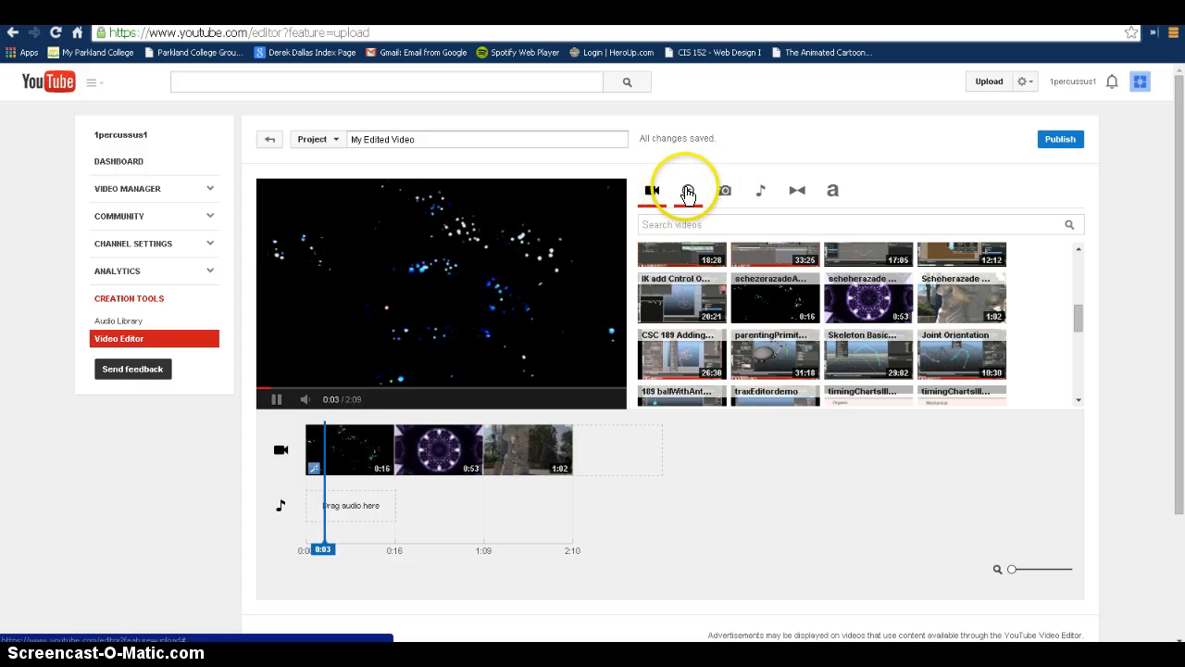
Step: Insert a Horizontal Blinds transition between the first and second clips and preview it
left_click(651, 191)
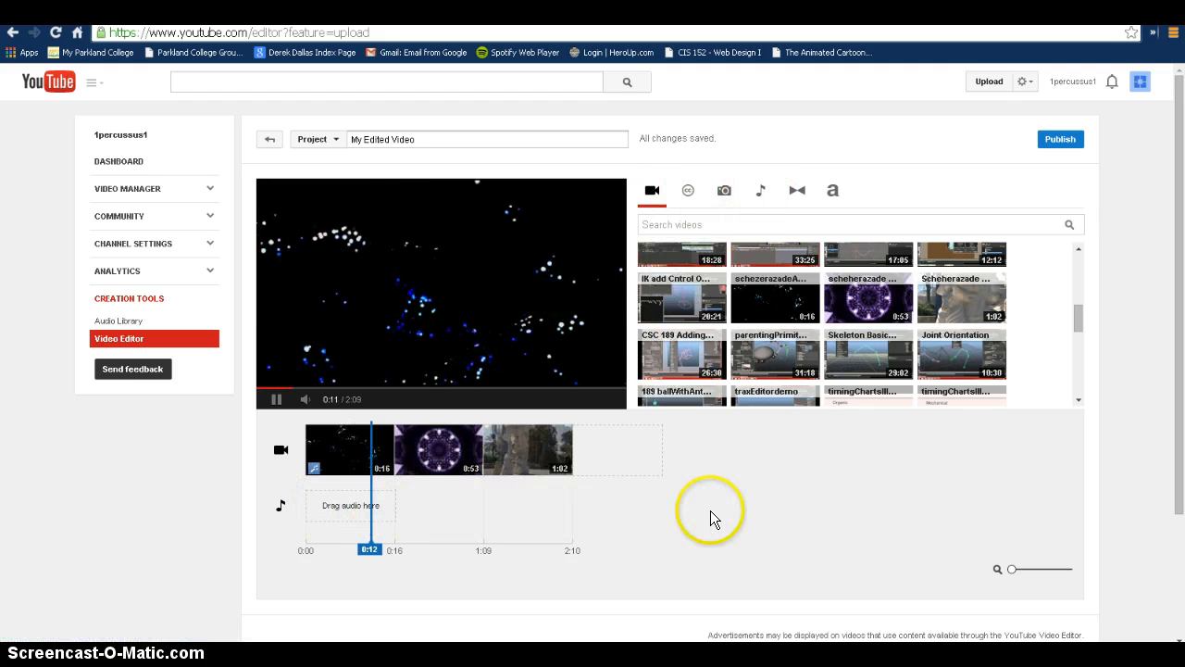
left_click(799, 192)
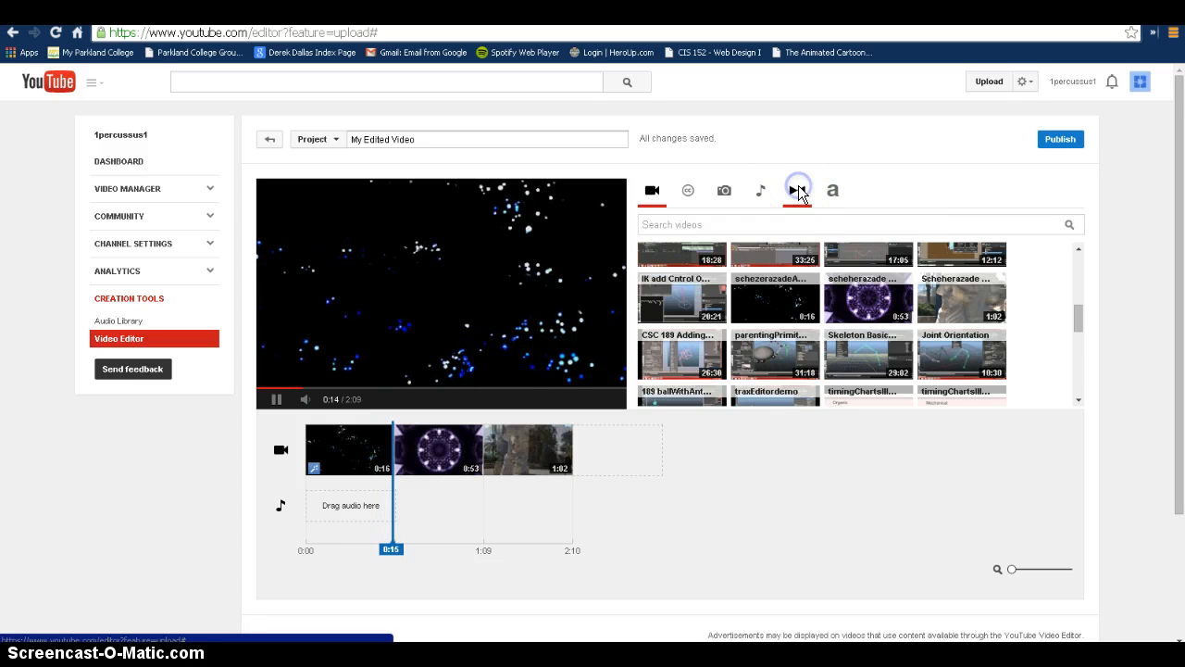
left_click(801, 196)
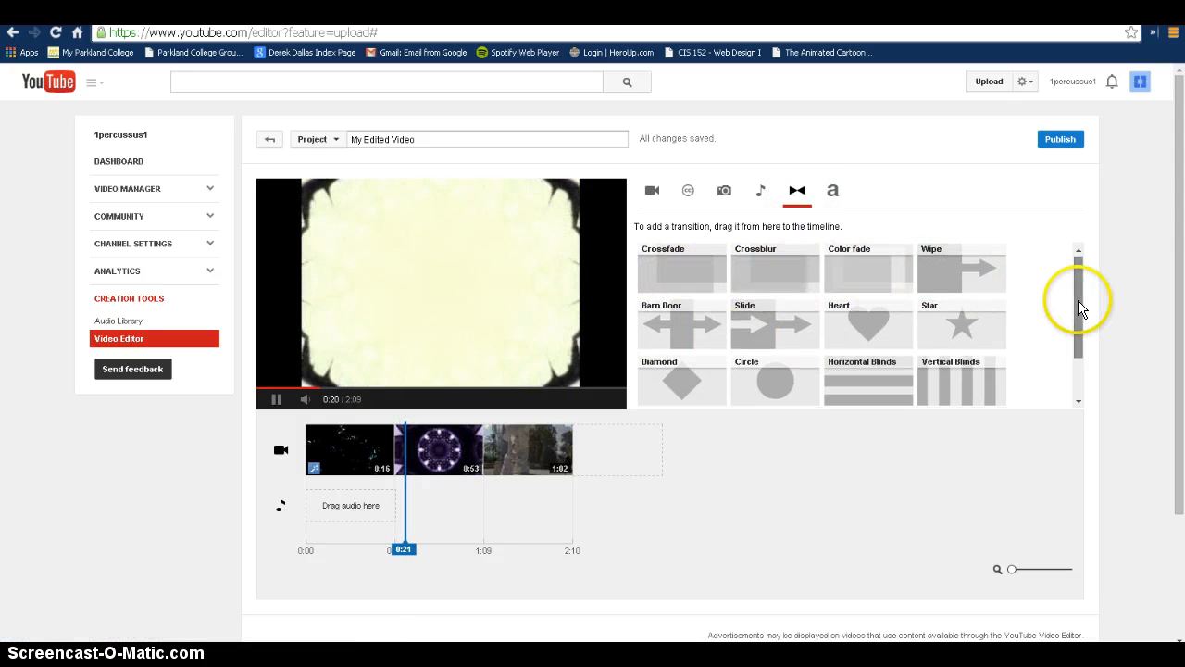
left_click_drag(1078, 295, 1080, 388)
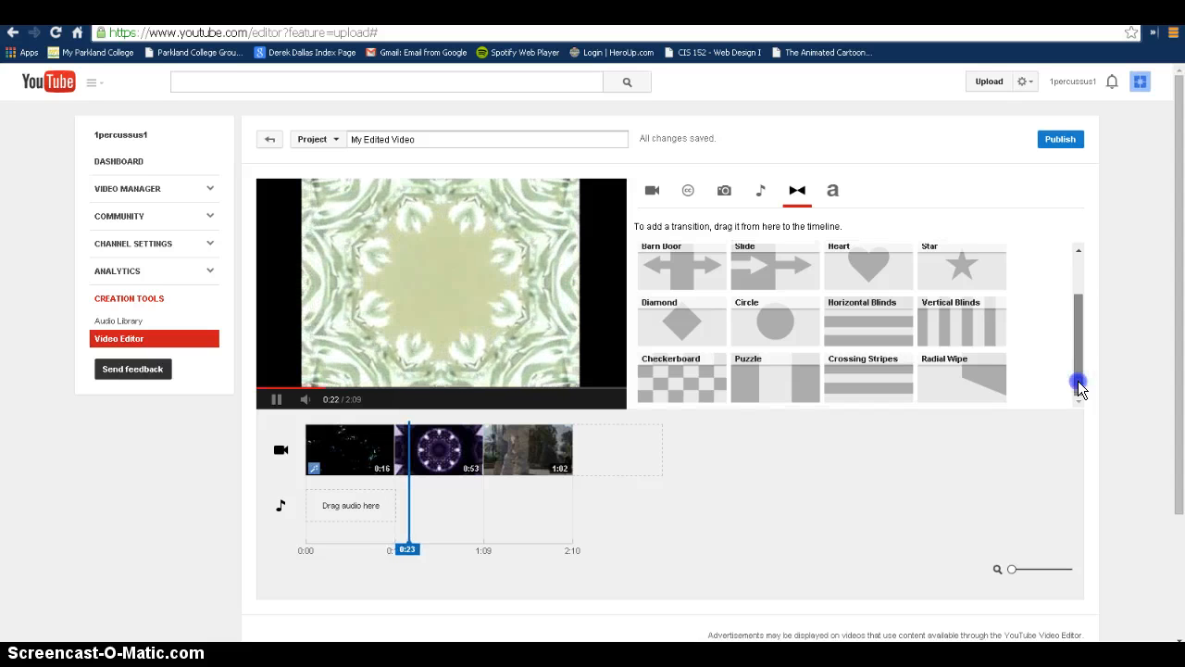
left_click_drag(884, 310, 366, 453)
left_click(435, 476)
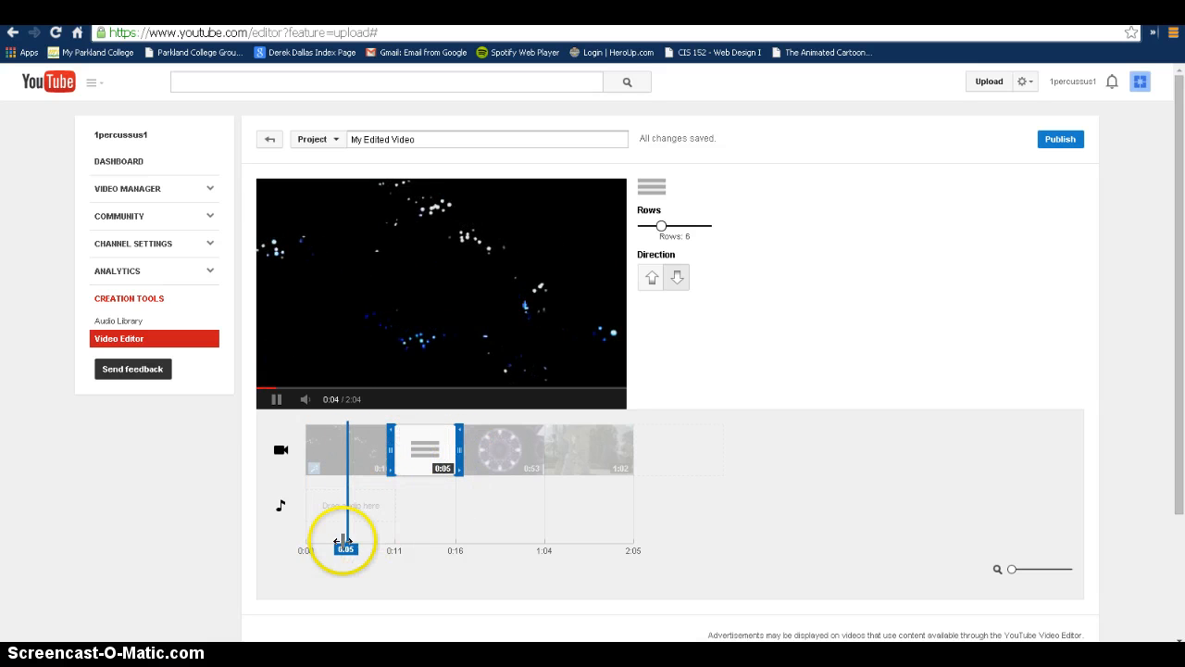
left_click_drag(351, 549, 391, 550)
left_click(412, 454)
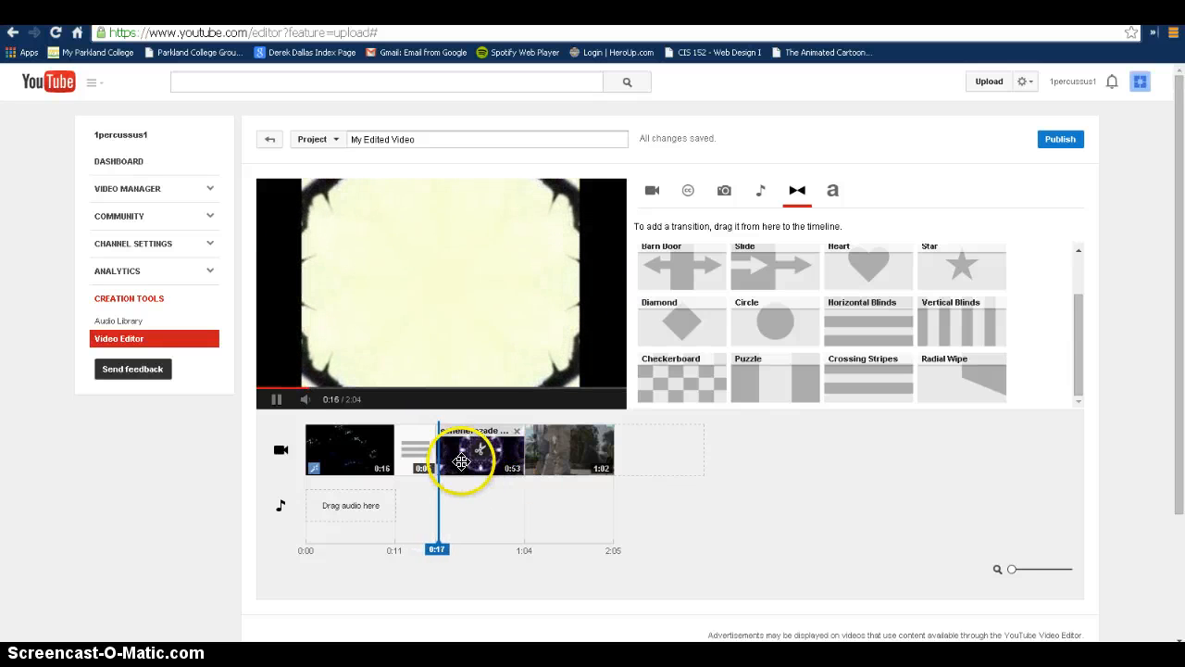
Step: Shorten the Horizontal Blinds transition to 2 seconds and preview the result
left_click(426, 449)
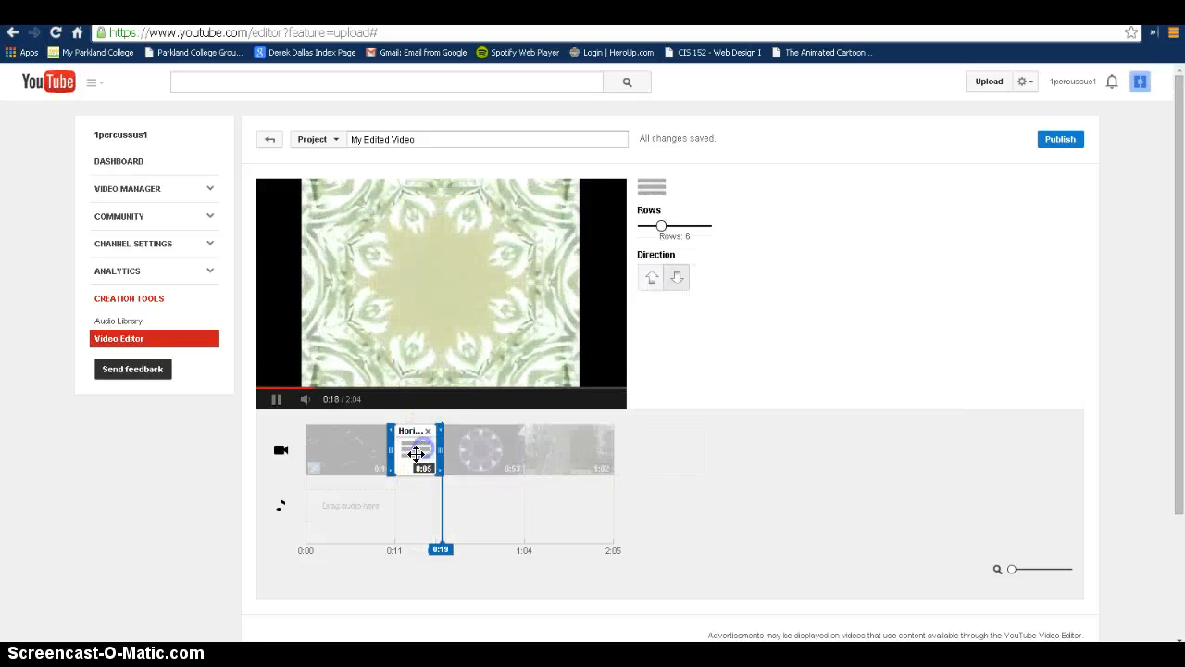
left_click_drag(437, 450, 436, 449)
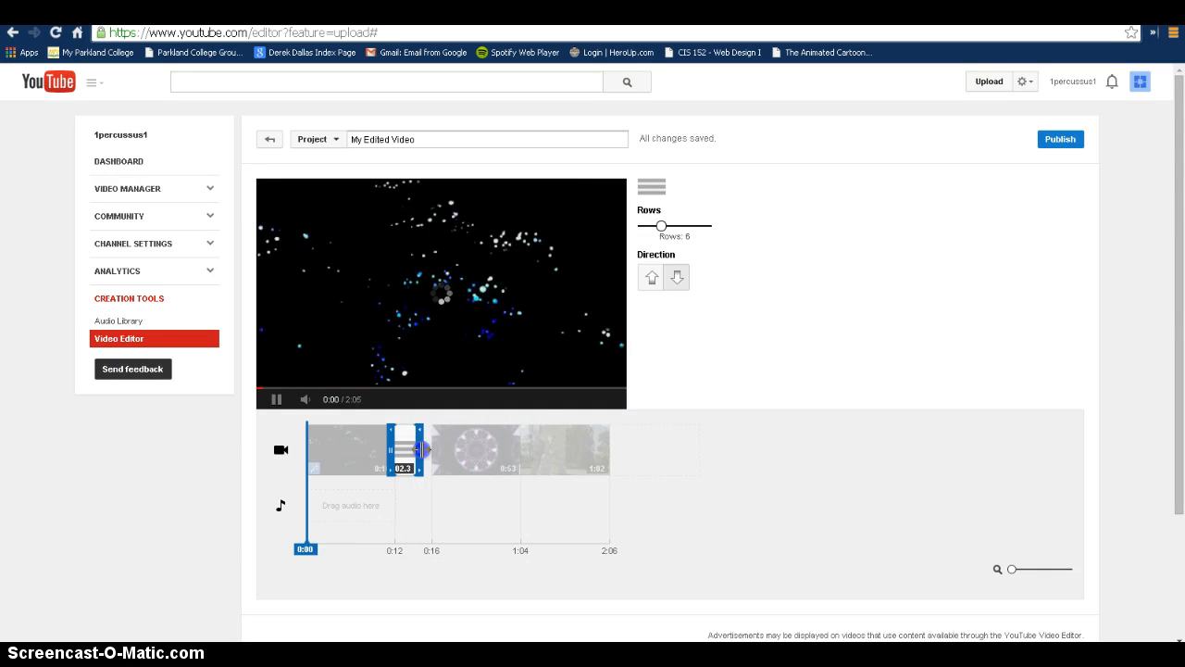
left_click_drag(418, 450, 419, 450)
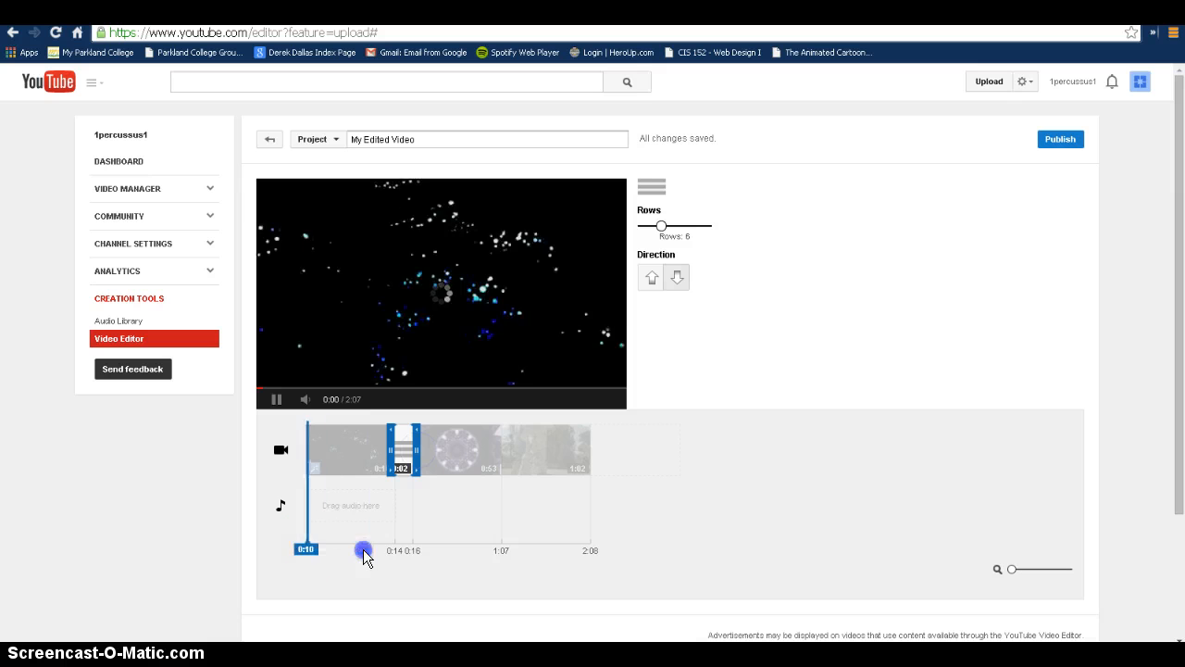
left_click(371, 550)
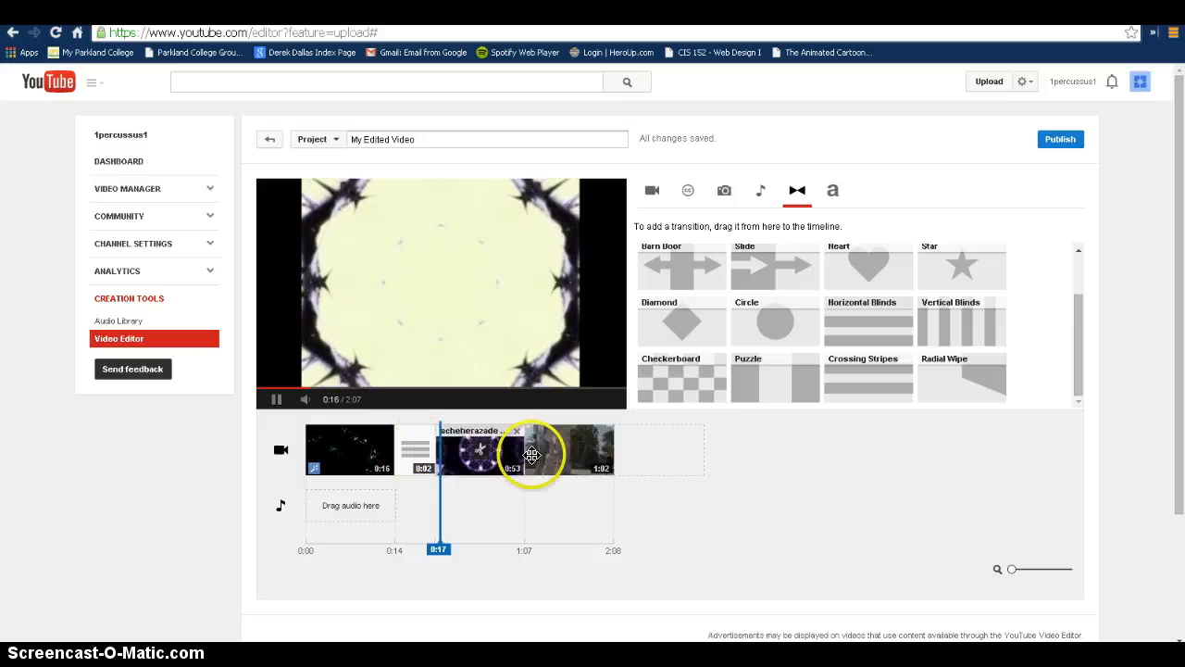
Step: Insert a Checkerboard transition between the second and third clips and preview it from just before the change
left_click_drag(682, 378, 546, 450)
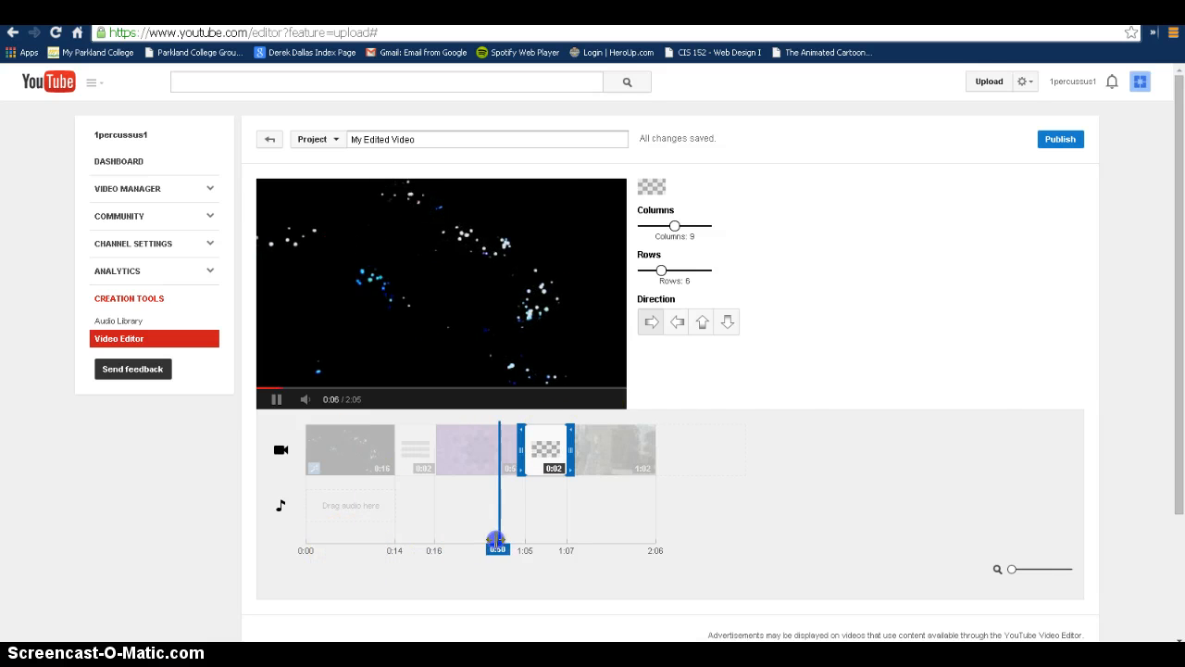
left_click_drag(498, 539, 497, 539)
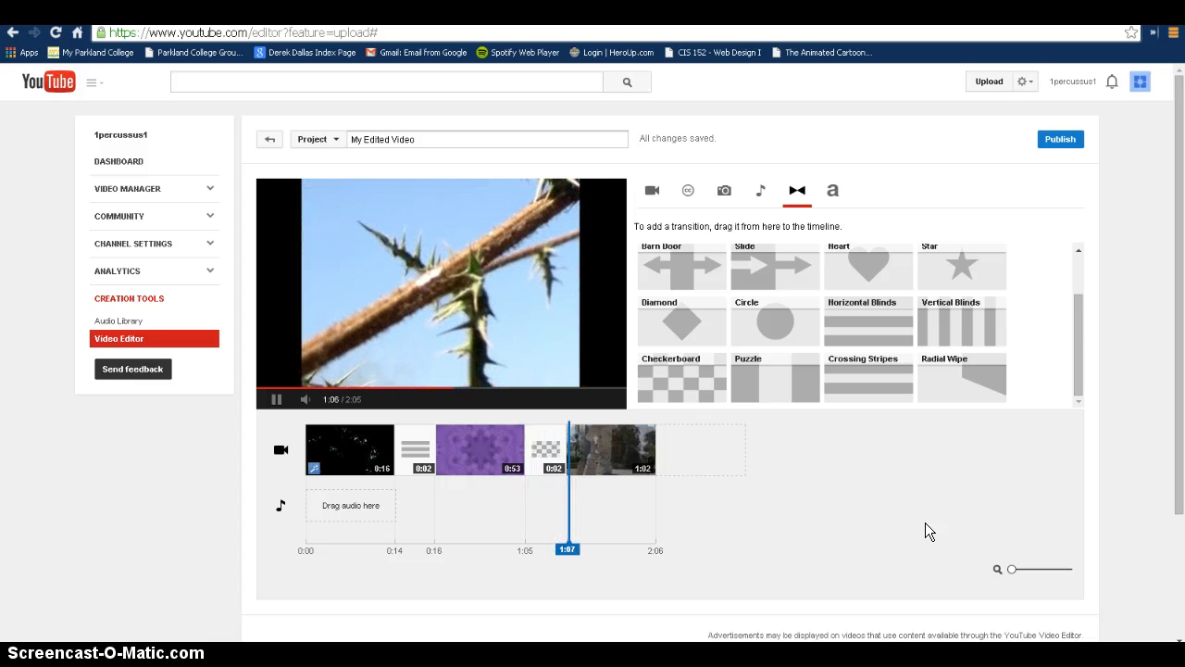
Step: Try to add a Crossfade transition after the last clip on the video track
left_click_drag(1083, 343, 1082, 267)
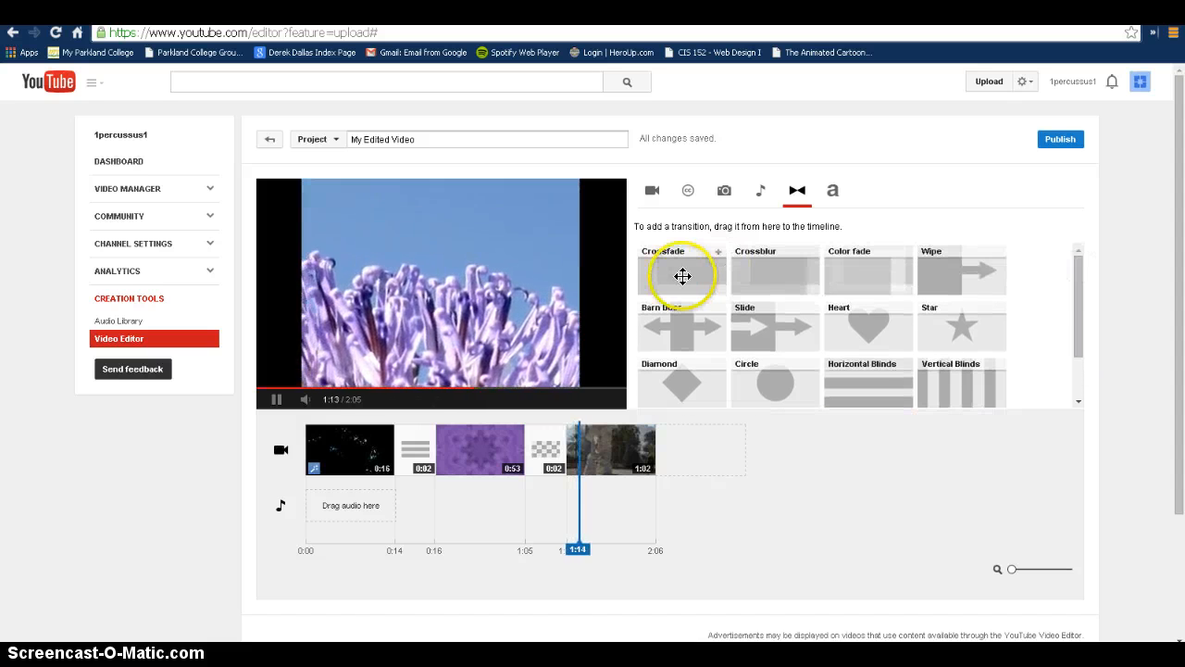
left_click_drag(682, 276, 701, 455)
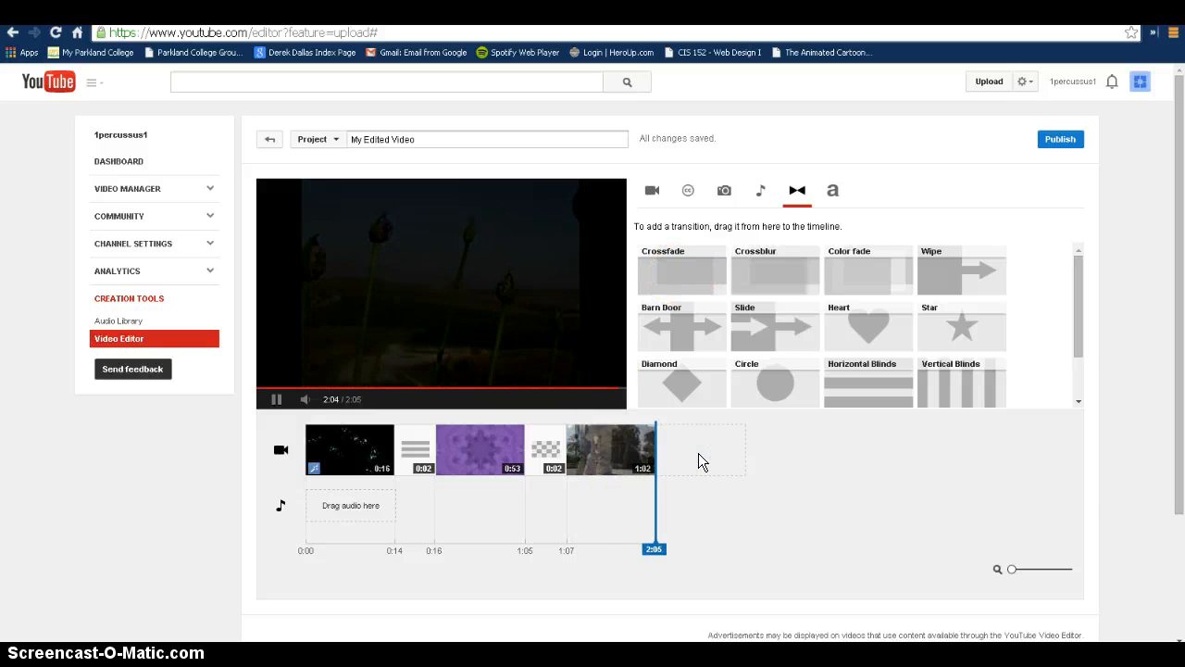
left_click(706, 449)
Step: Append the 0:04 DroidAngryWalk clip to the end of the video track
left_click(652, 191)
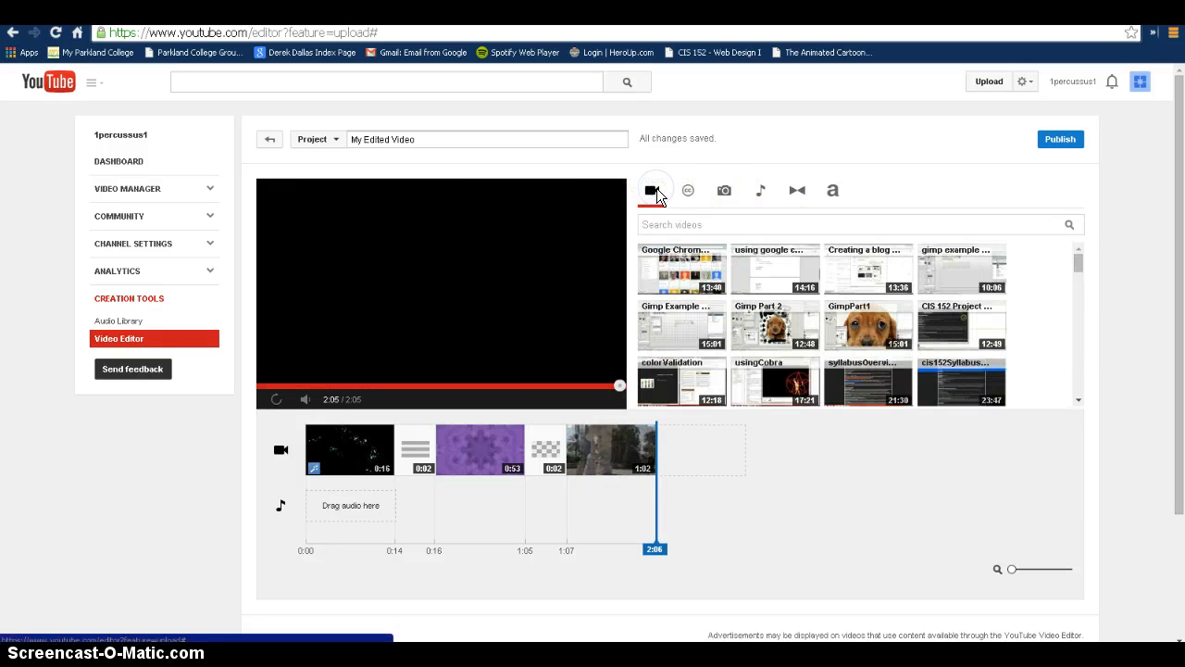
left_click_drag(1078, 271, 1090, 368)
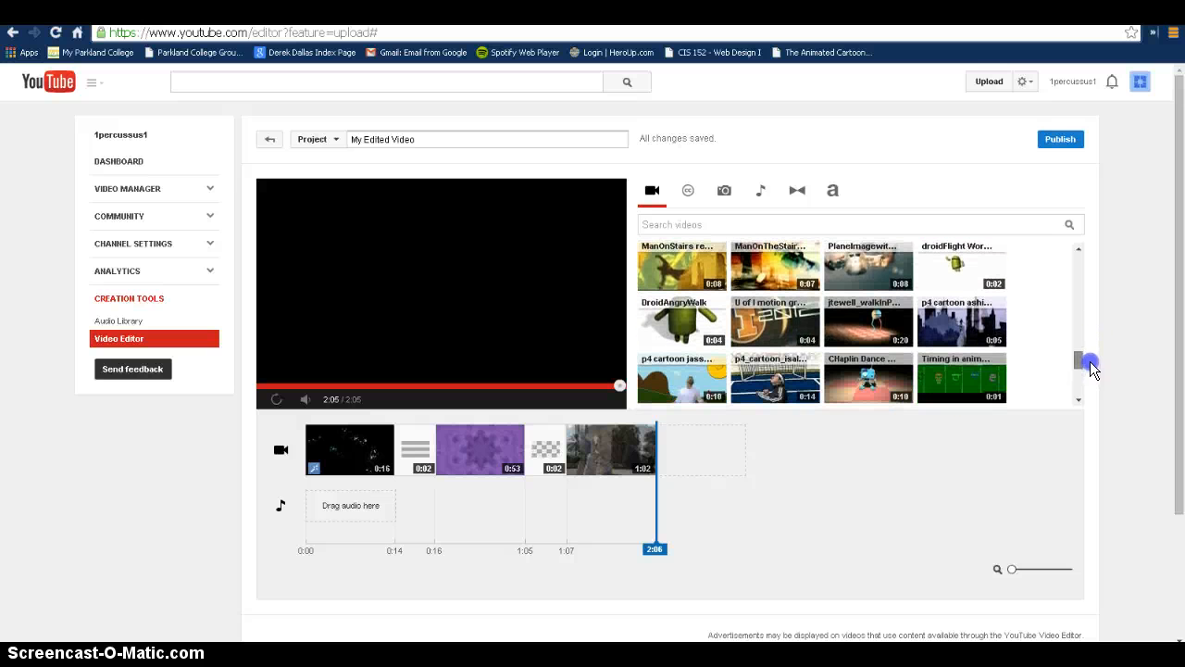
mouse_move(663, 321)
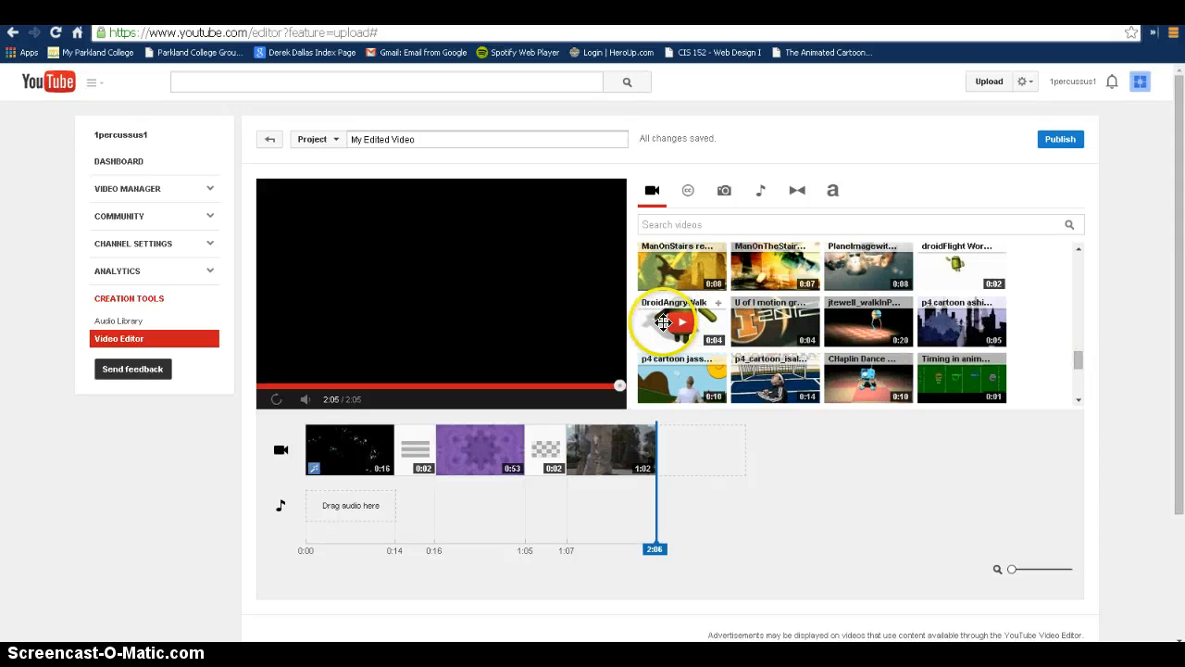
left_click_drag(651, 322, 667, 446)
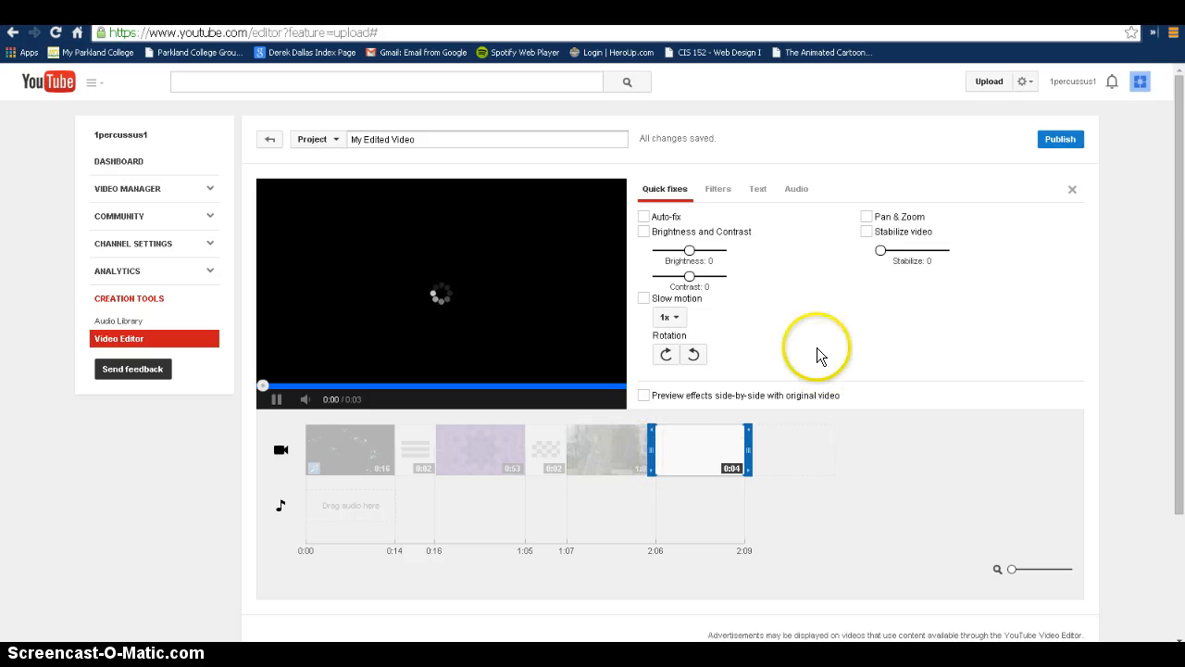
left_click(793, 452)
Step: Insert a Crossfade transition between the third clip and DroidAngryWalk and try to adjust its length
left_click(798, 190)
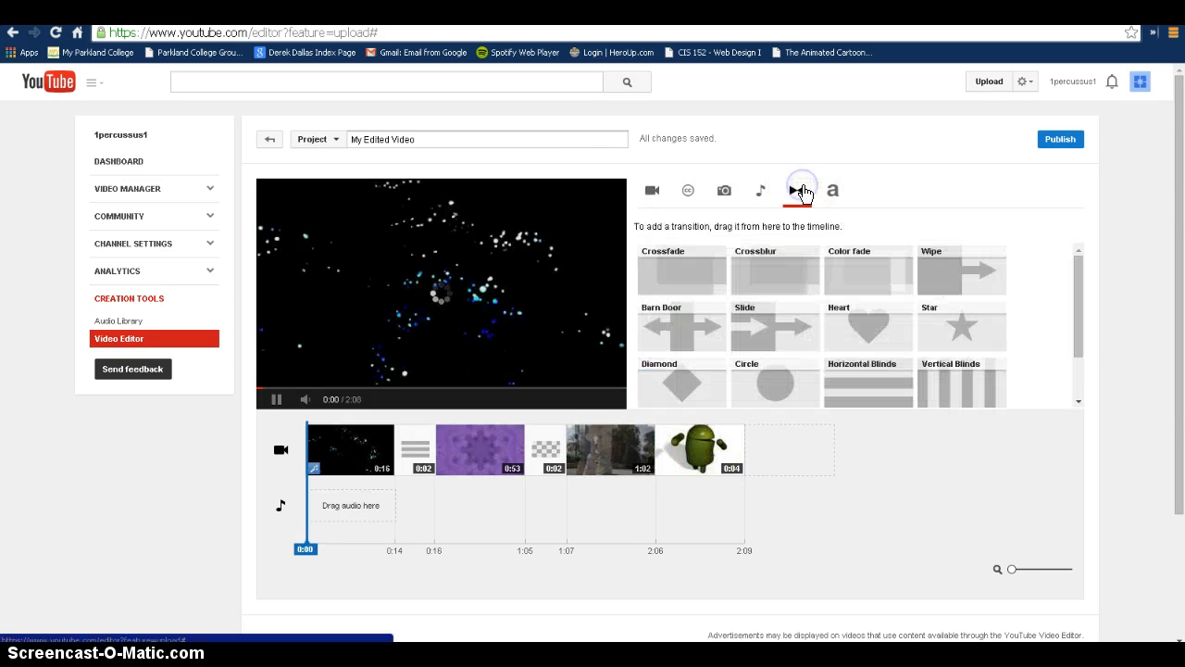
left_click_drag(675, 275, 706, 451)
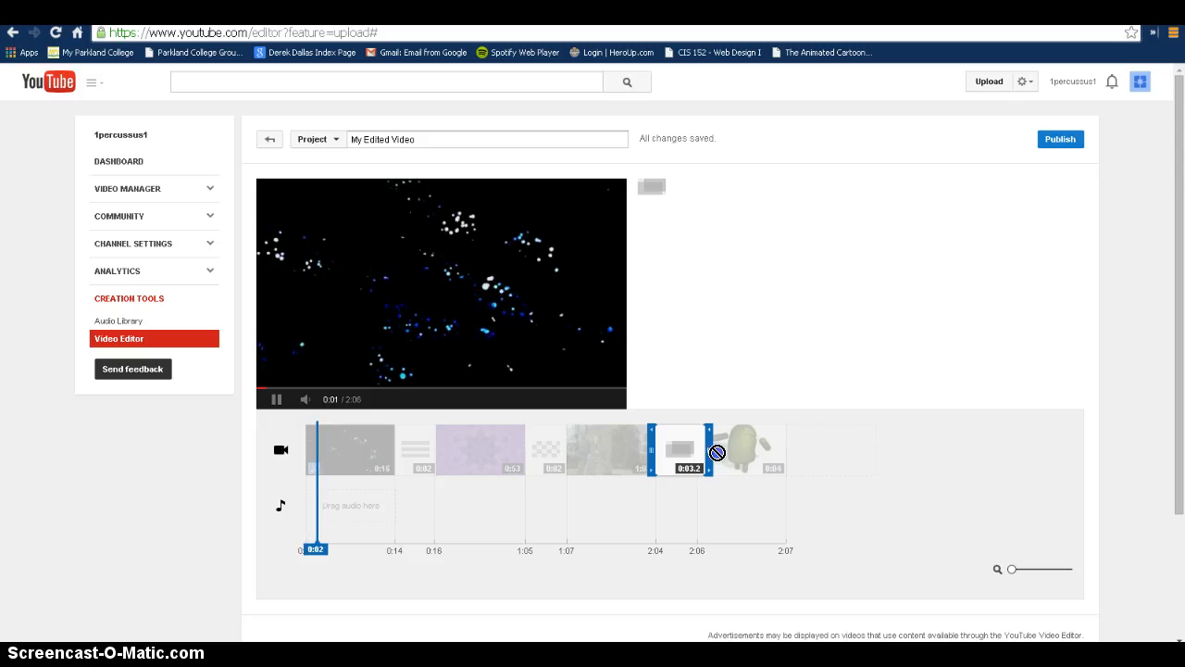
left_click_drag(709, 449, 637, 451)
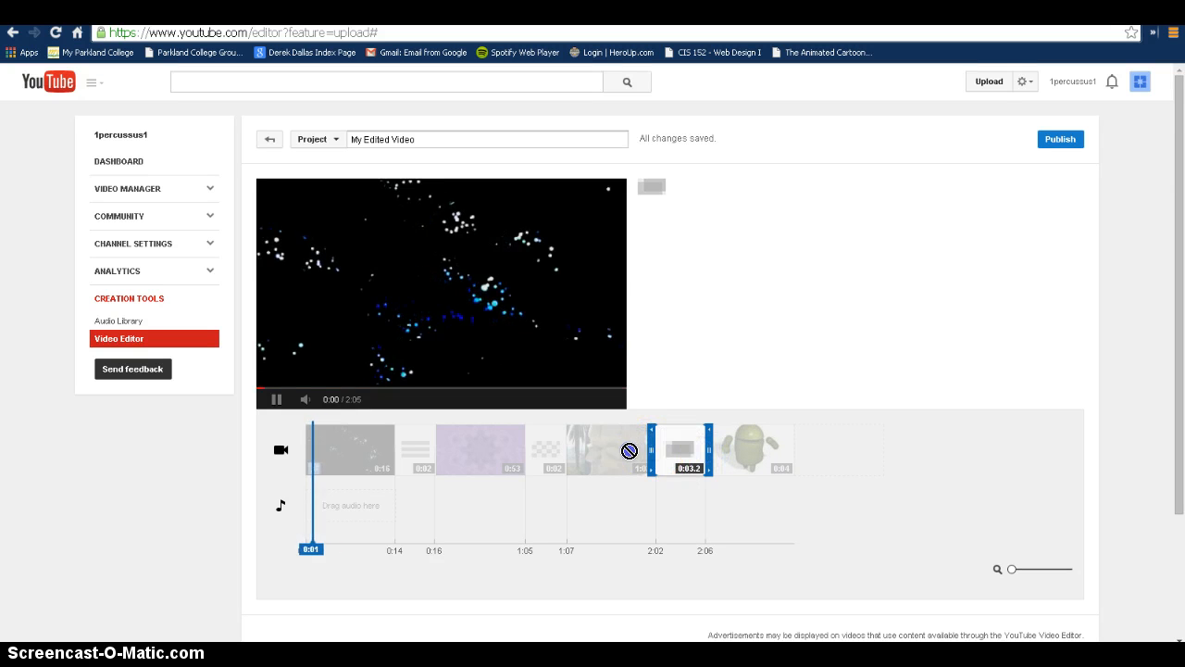
Step: Preview the Crossfade into the DroidAngryWalk clip by playing from shortly before the transition
left_click(630, 451)
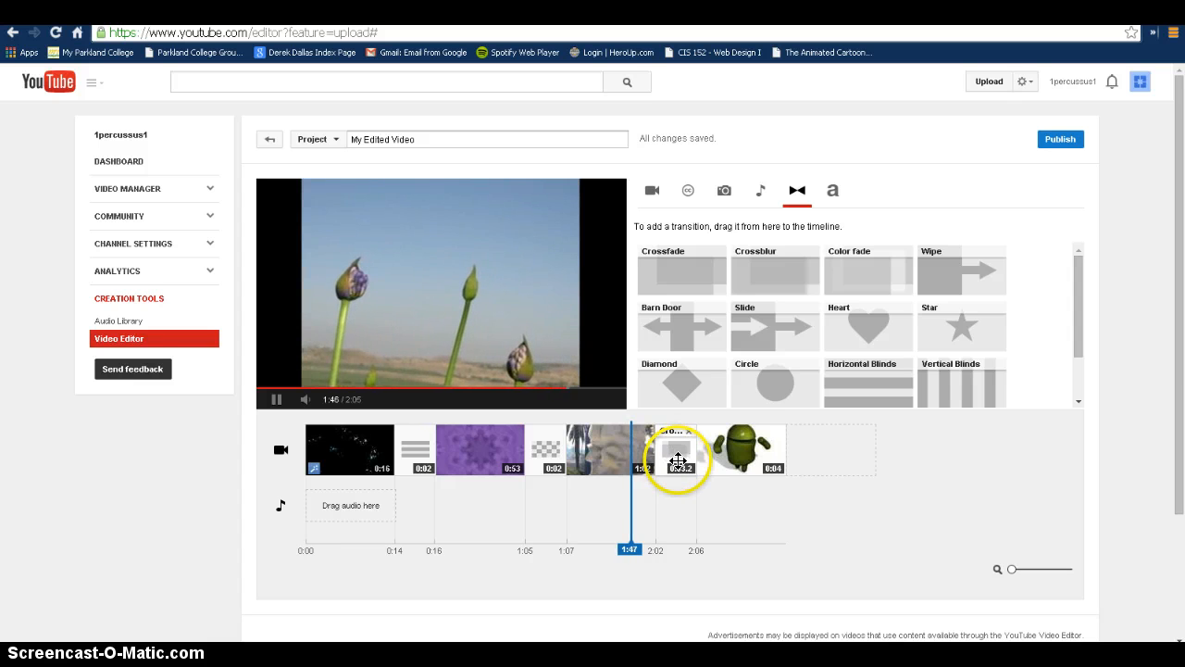
left_click(678, 458)
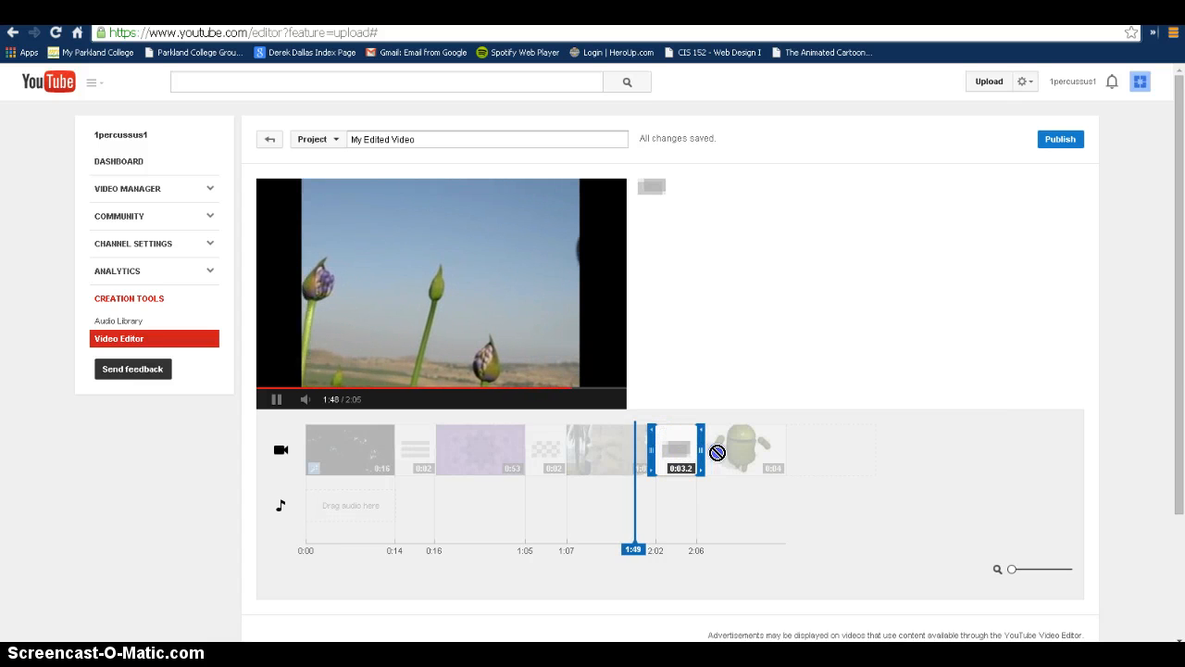
left_click(717, 452)
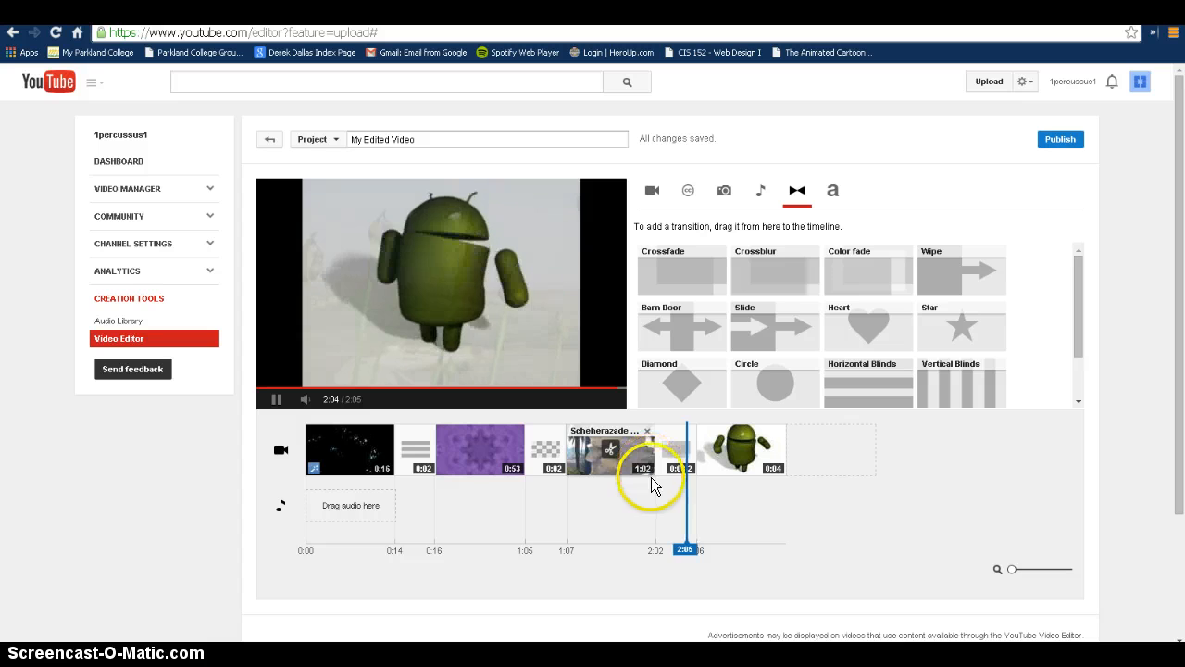
left_click(637, 547)
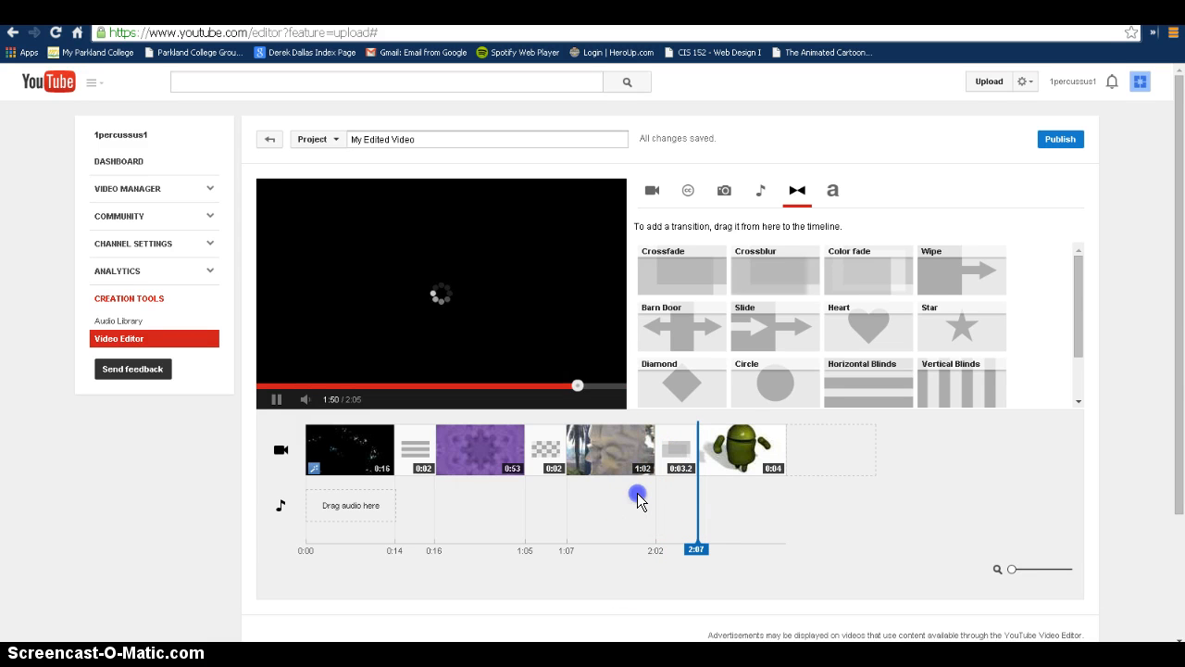
left_click(817, 613)
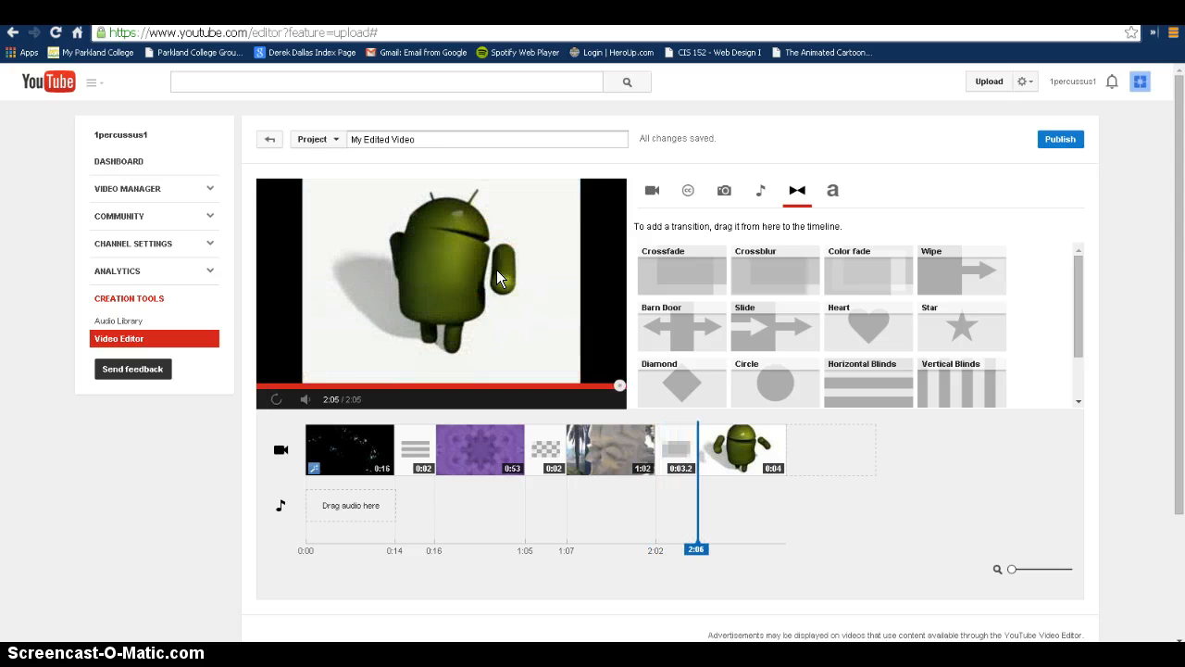
Step: Try to shorten the DroidAngryWalk clip from its end on the video track
left_click(750, 476)
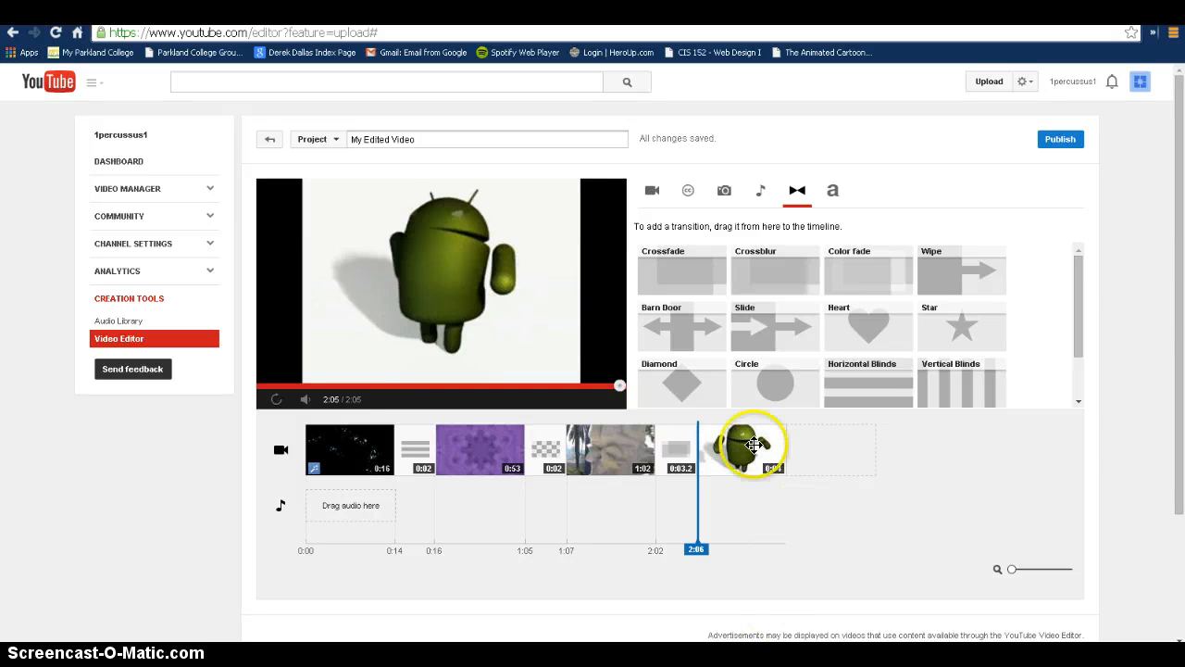
mouse_move(743, 461)
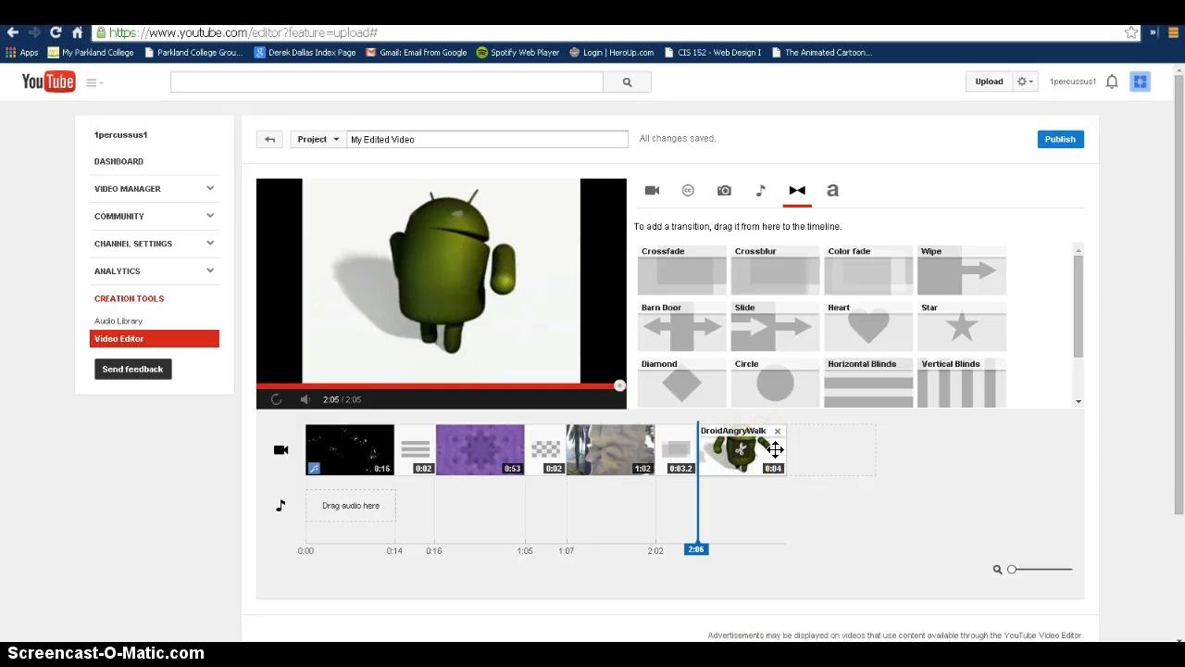
left_click_drag(786, 457, 707, 449)
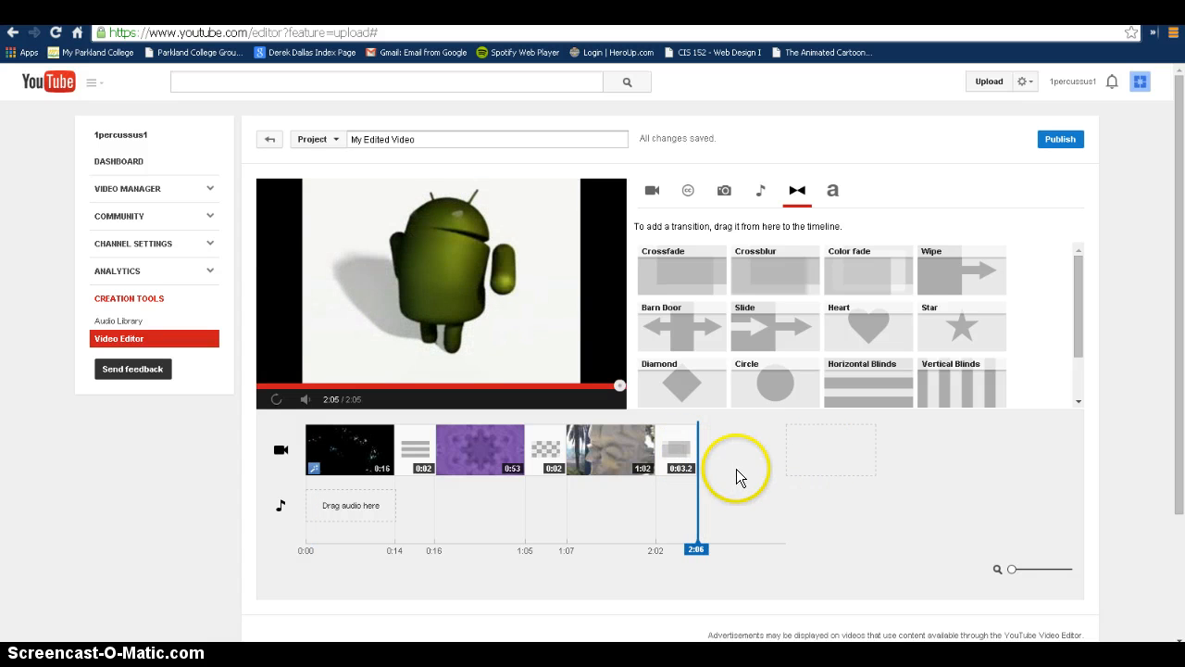
Step: Move the Crossfade transition to between the second and third clips, replacing the Checkerboard transition there
mouse_move(691, 450)
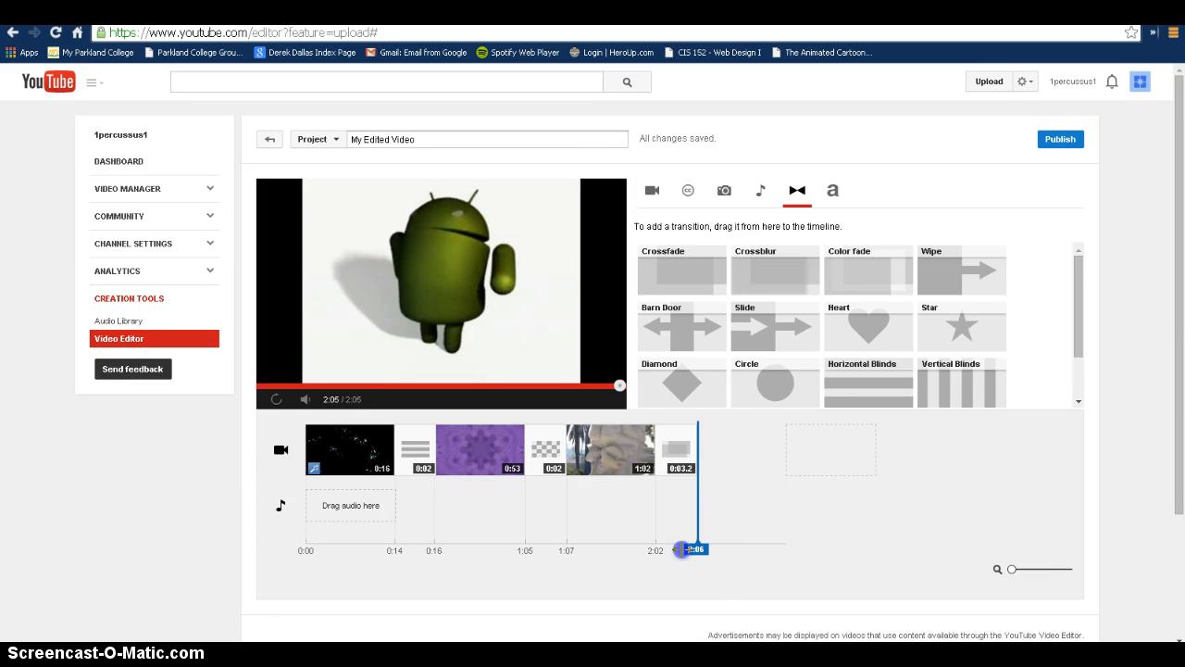
left_click(545, 449)
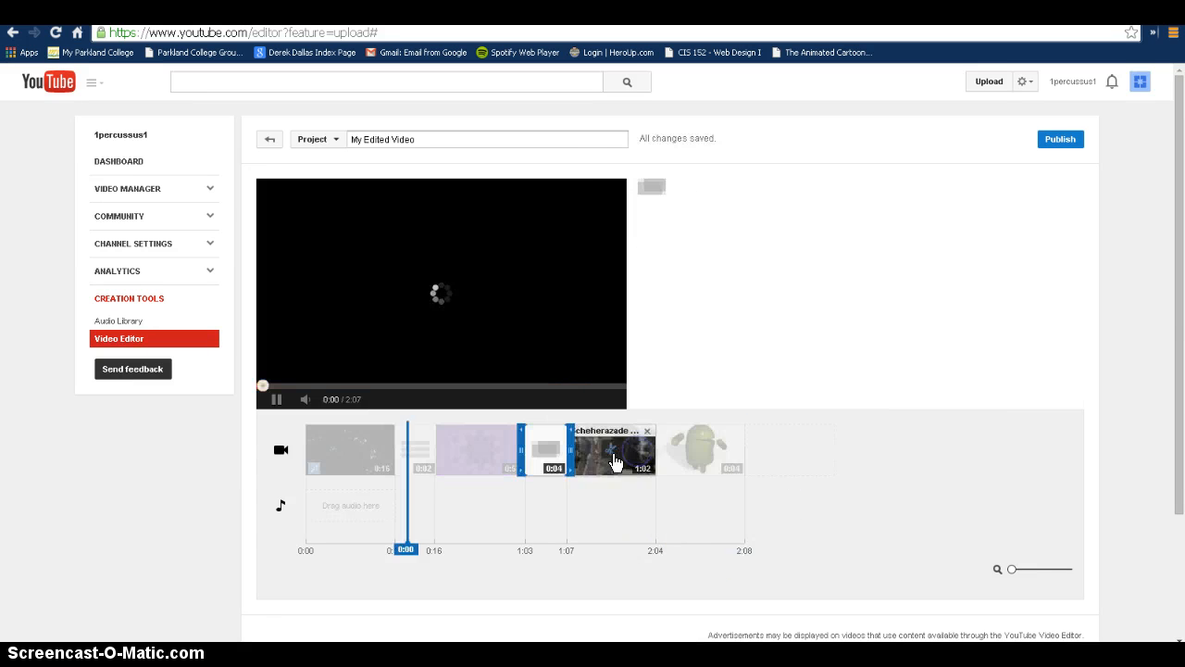
left_click(702, 474)
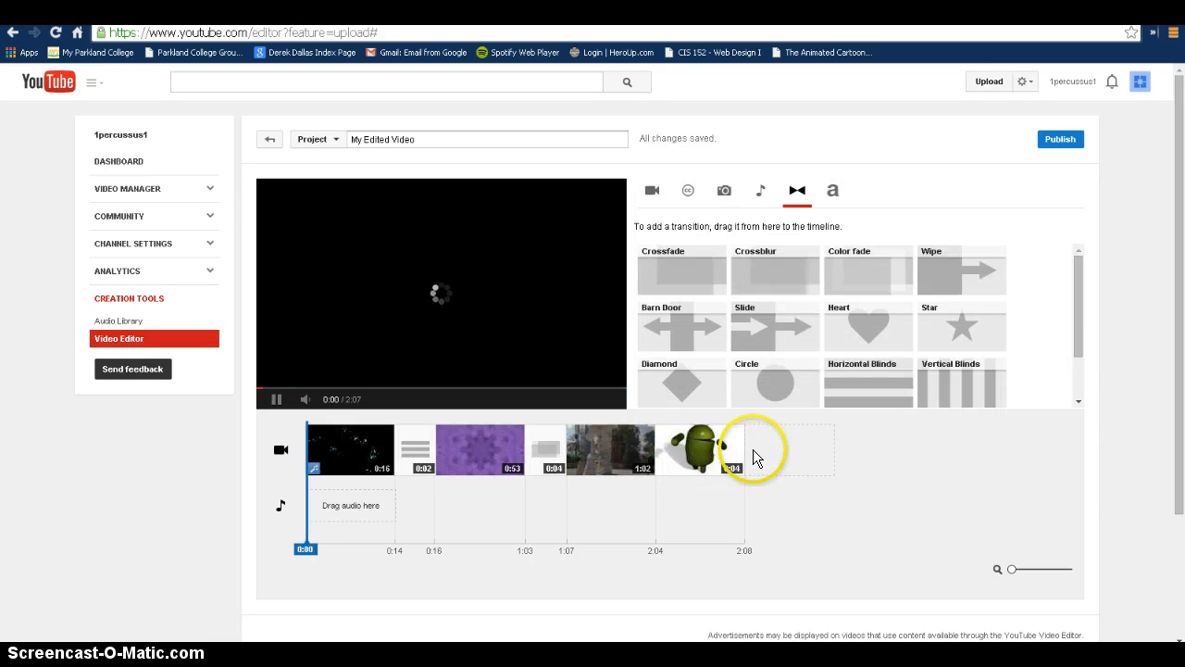
Step: Try to adjust the end of the DroidAngryWalk clip and shift it further along the track
left_click(748, 451)
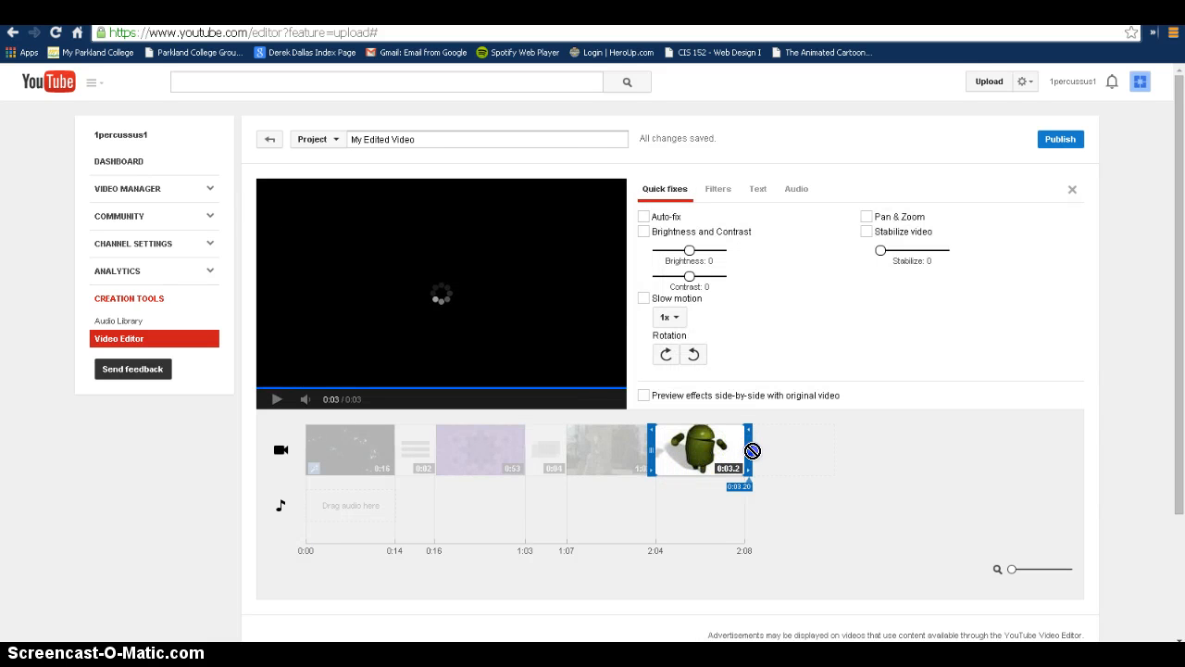
left_click(746, 450)
left_click(702, 453)
mouse_move(703, 455)
left_mouse_down()
mouse_move(635, 455)
mouse_move(818, 443)
mouse_move(877, 471)
mouse_move(717, 445)
mouse_move(621, 451)
mouse_move(878, 451)
left_mouse_up()
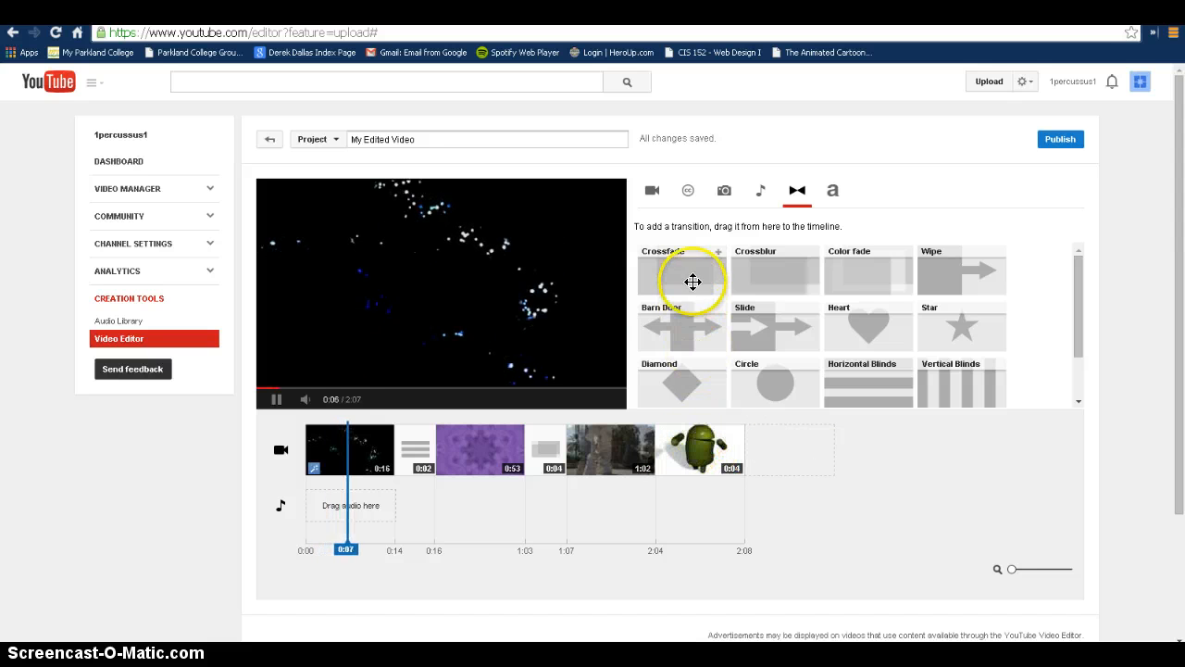
Step: Insert a new Crossfade transition between the third clip and DroidAngryWalk and preview it from just before the change
left_click_drag(694, 280, 635, 450)
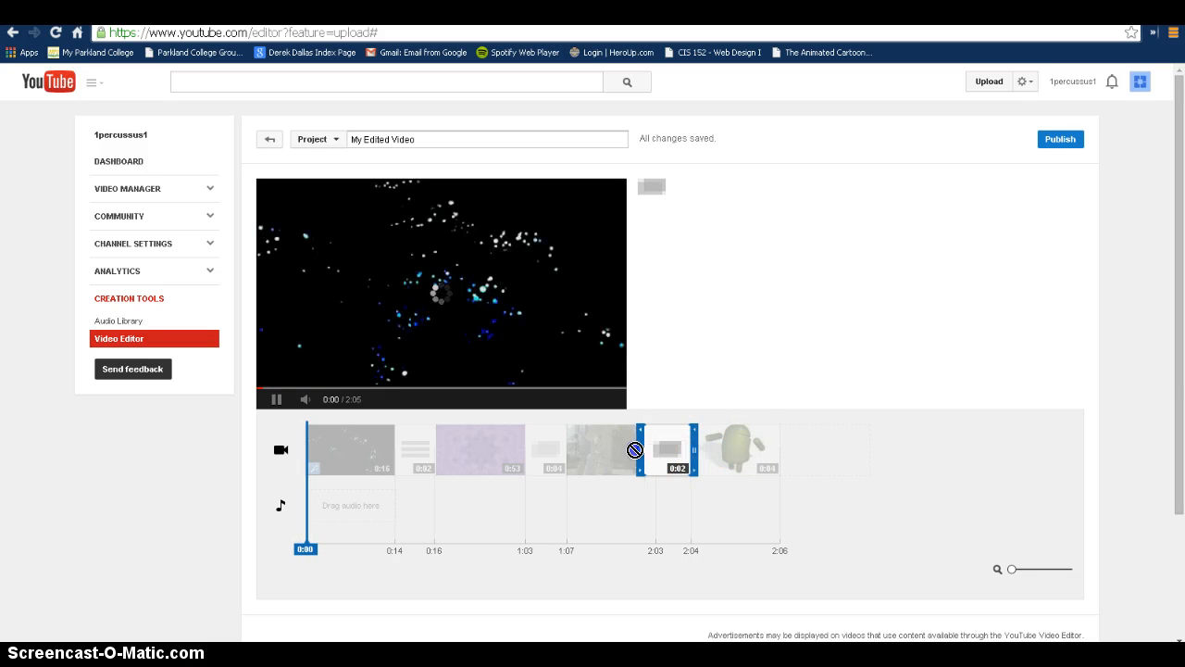
left_click(762, 525)
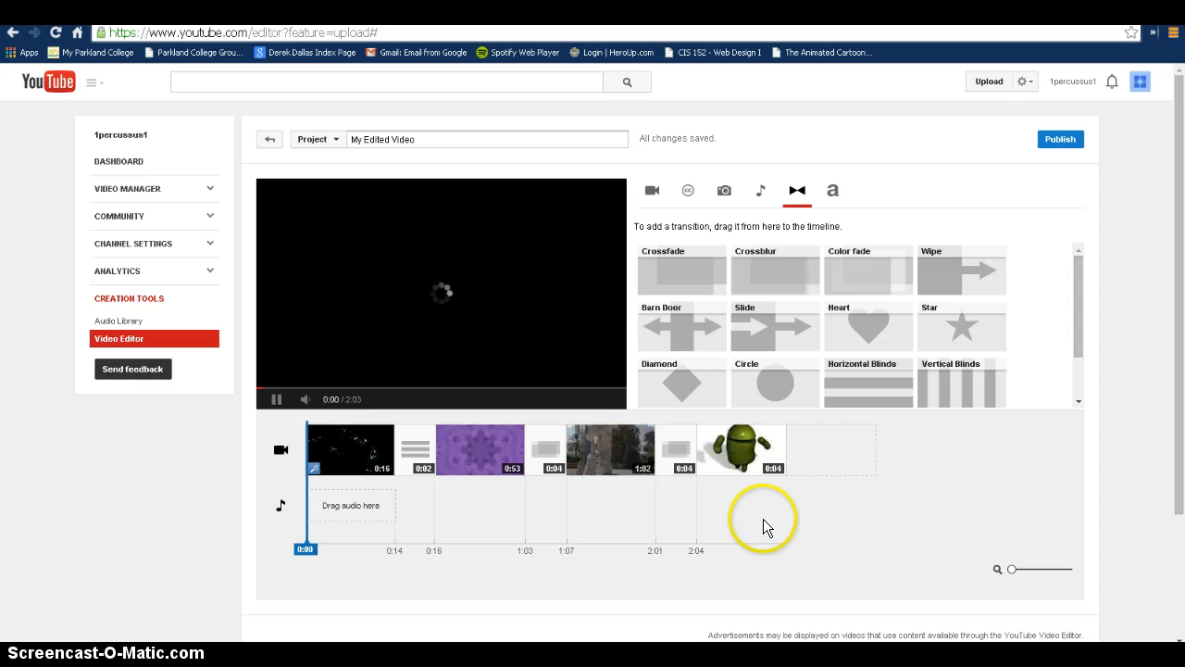
left_click(648, 548)
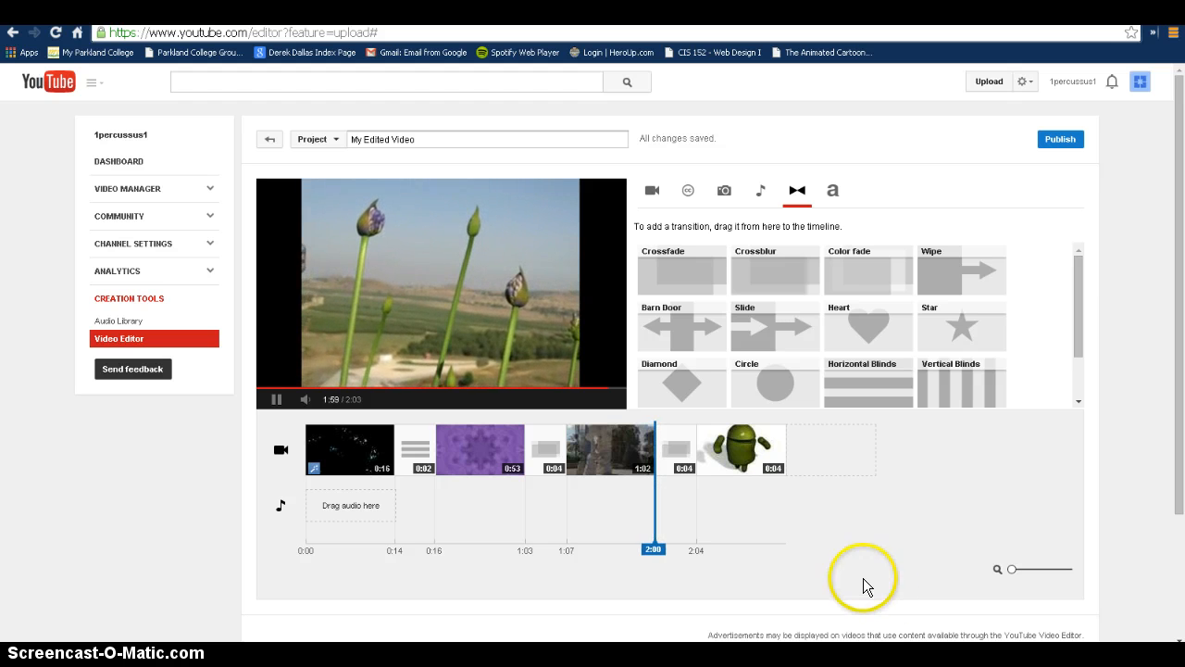
left_click(796, 570)
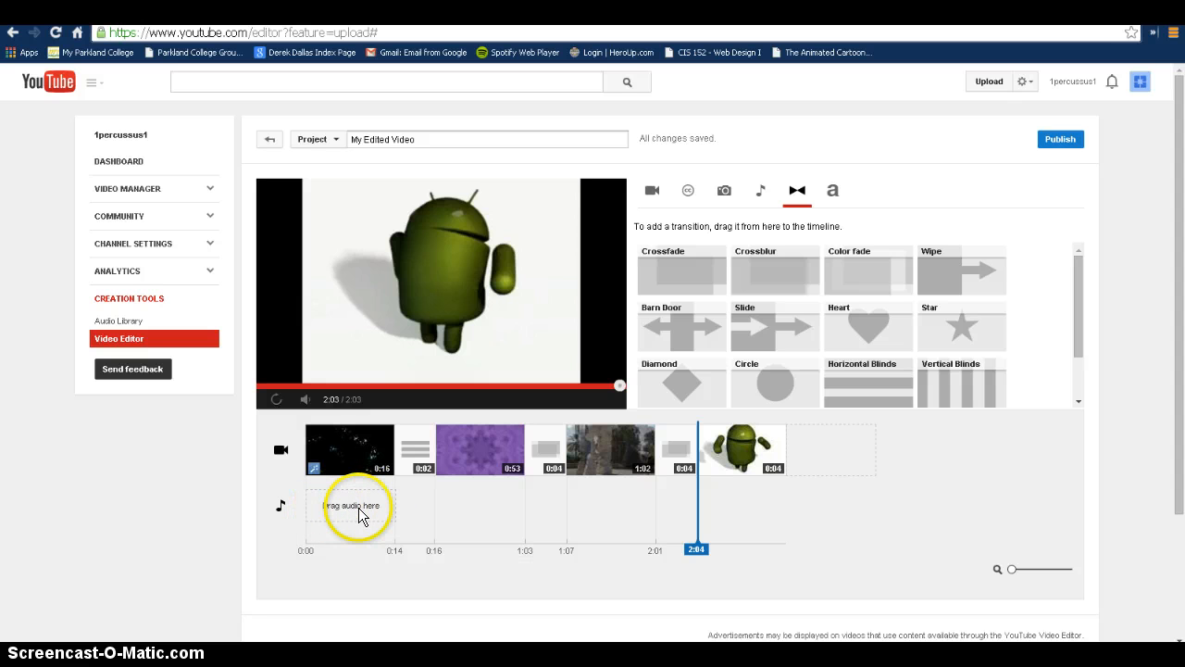
Step: Add the music track Dub Spirit by Jingle Punks at the start of the audio track and play the video with it
left_click(765, 191)
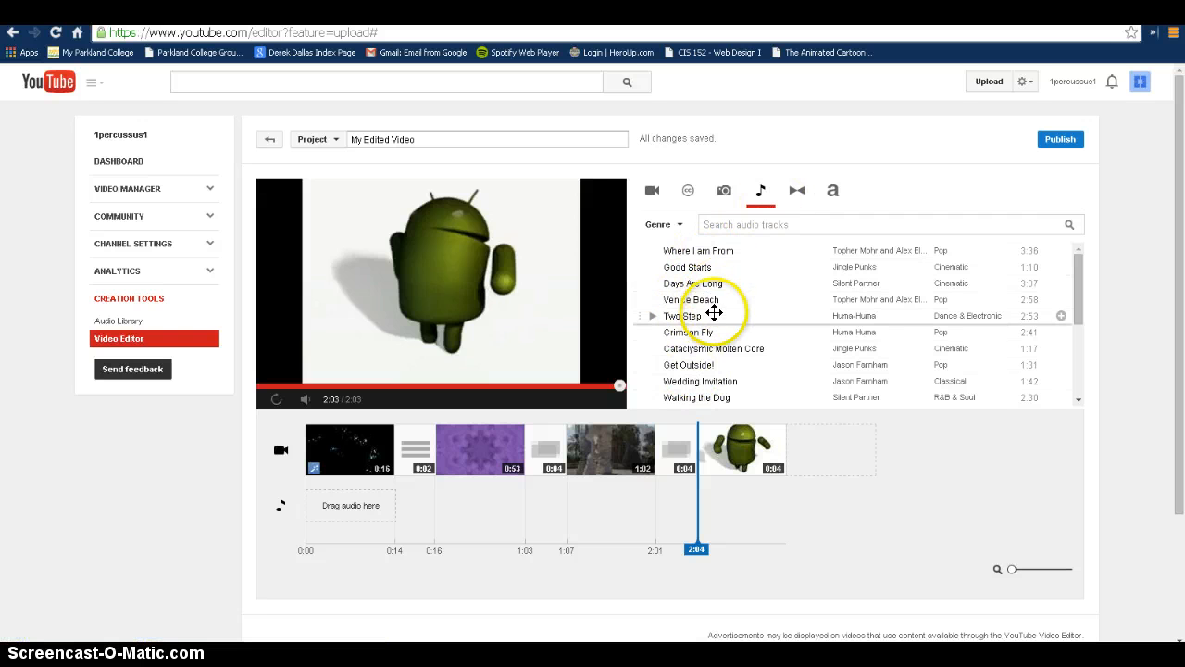
scroll(708, 299, "down", 5)
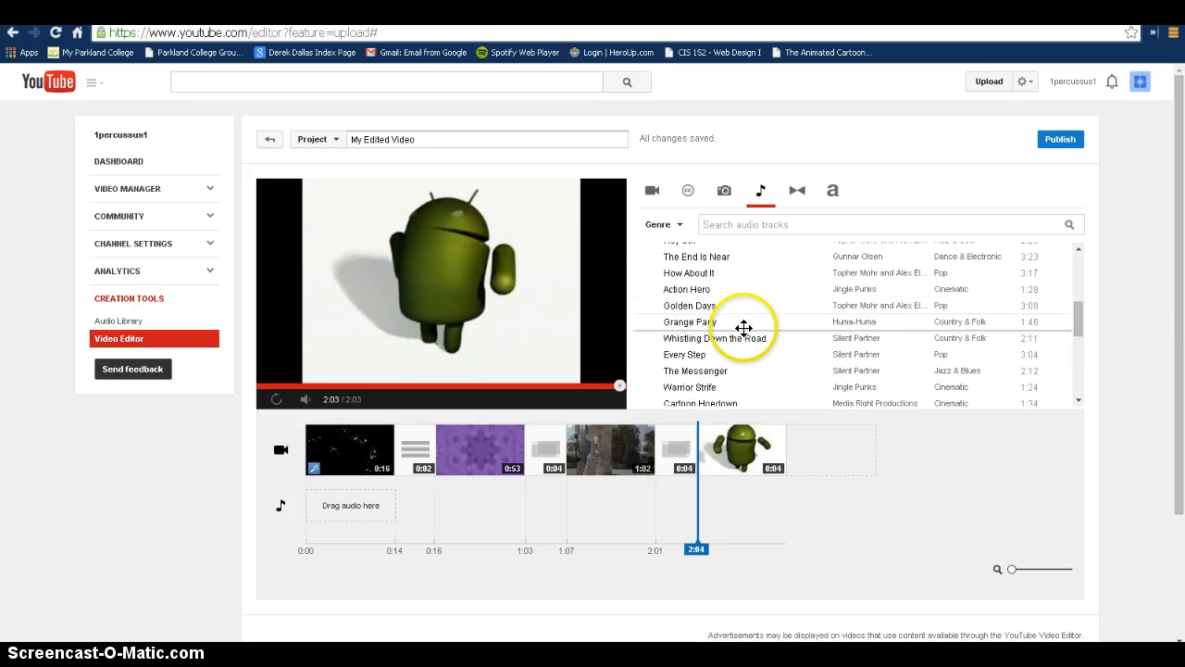
scroll(757, 334, "down", 5)
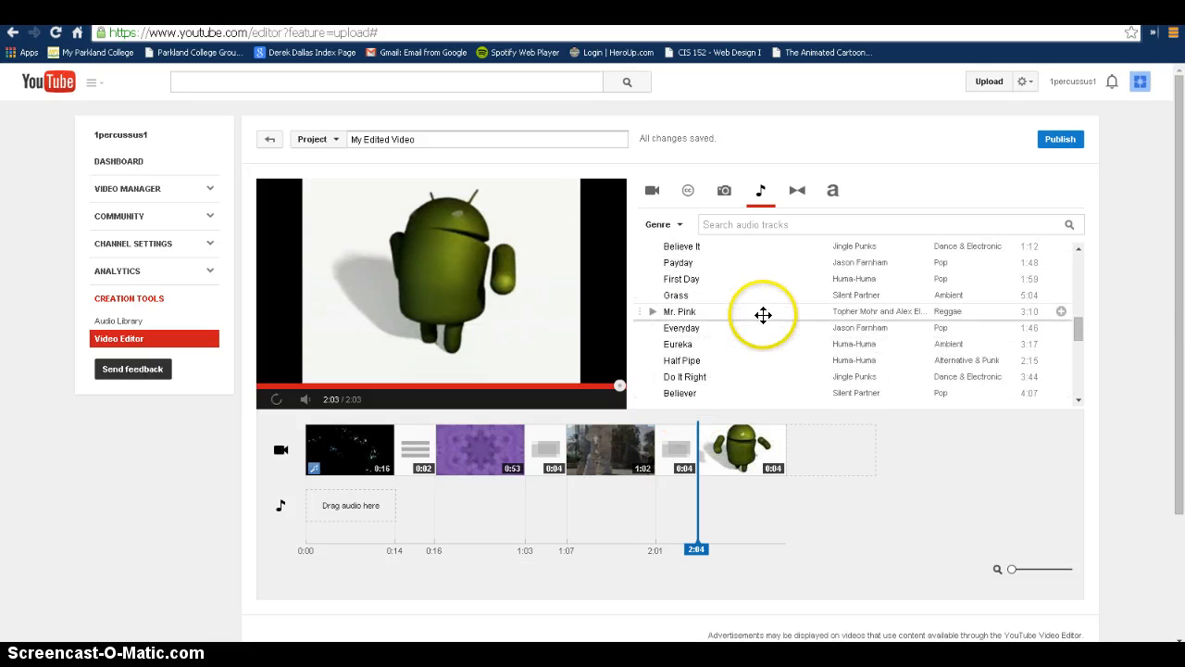
scroll(759, 299, "down", 5)
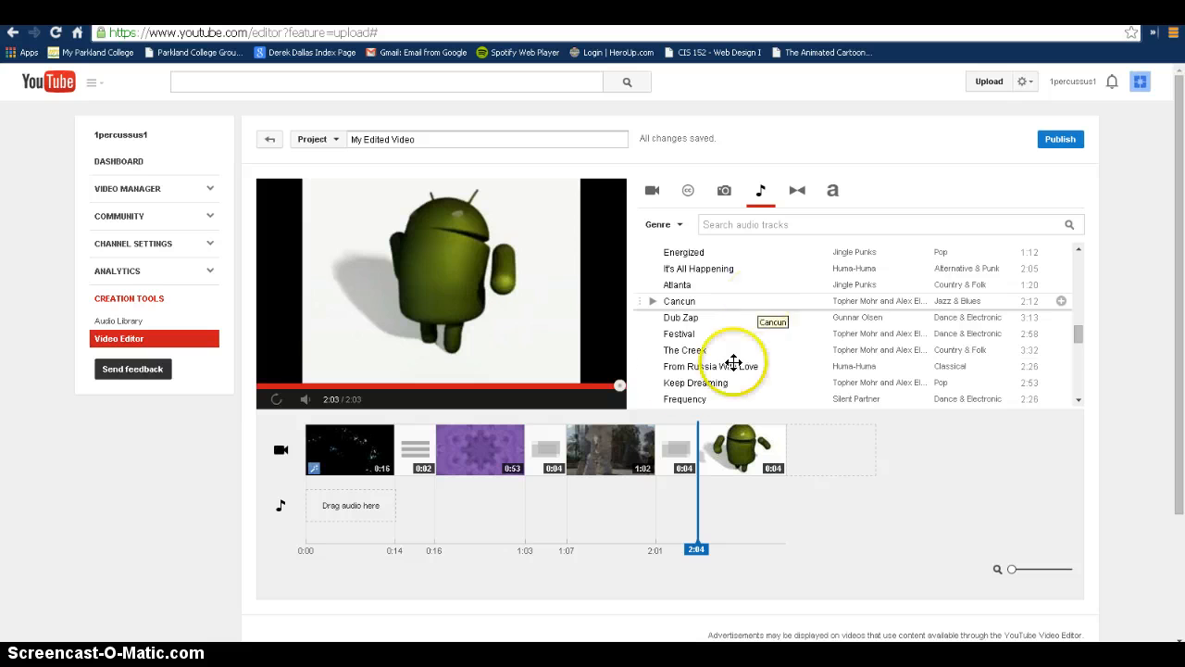
scroll(722, 343, "down", 5)
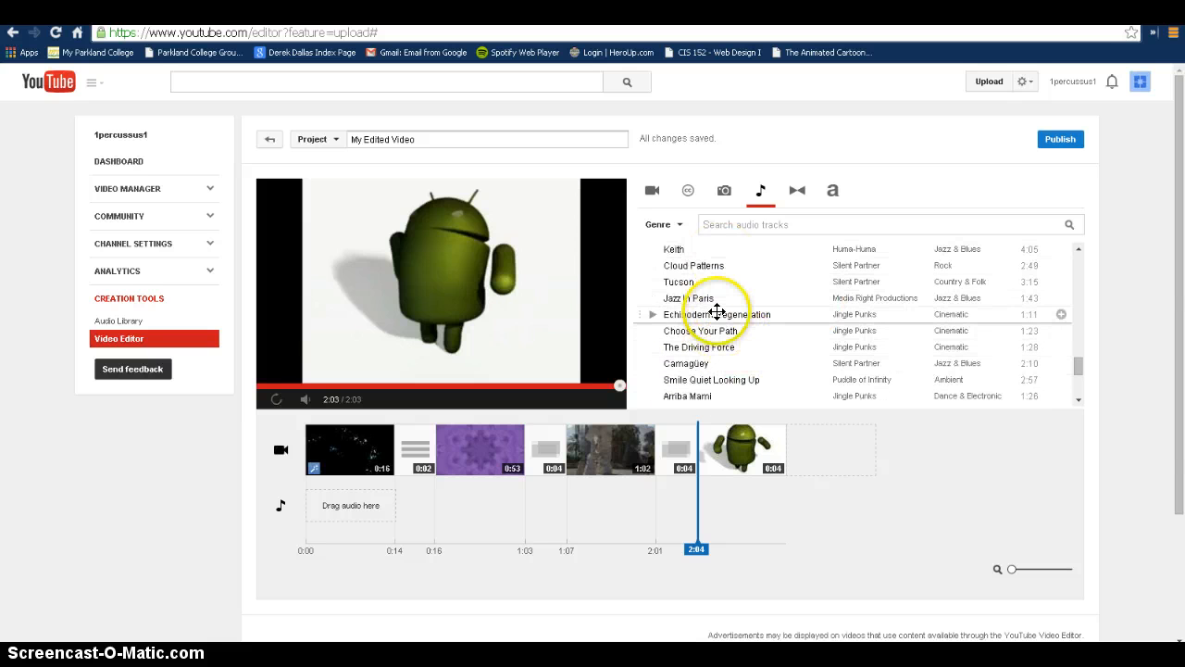
scroll(717, 312, "down", 5)
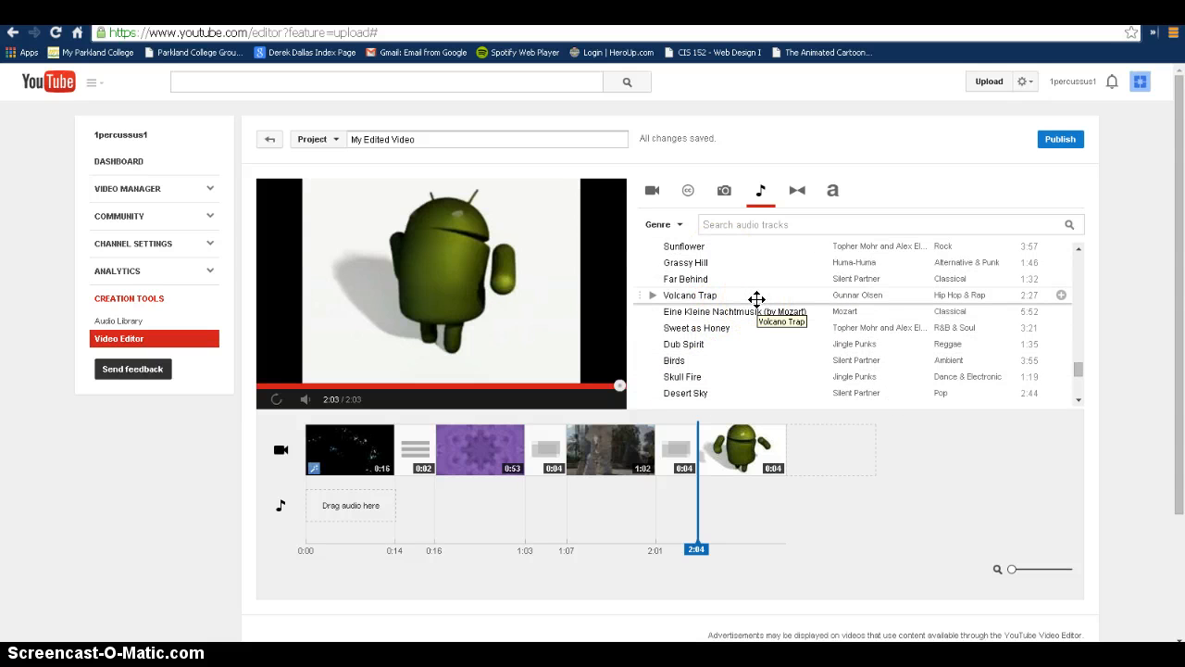
left_click(695, 344)
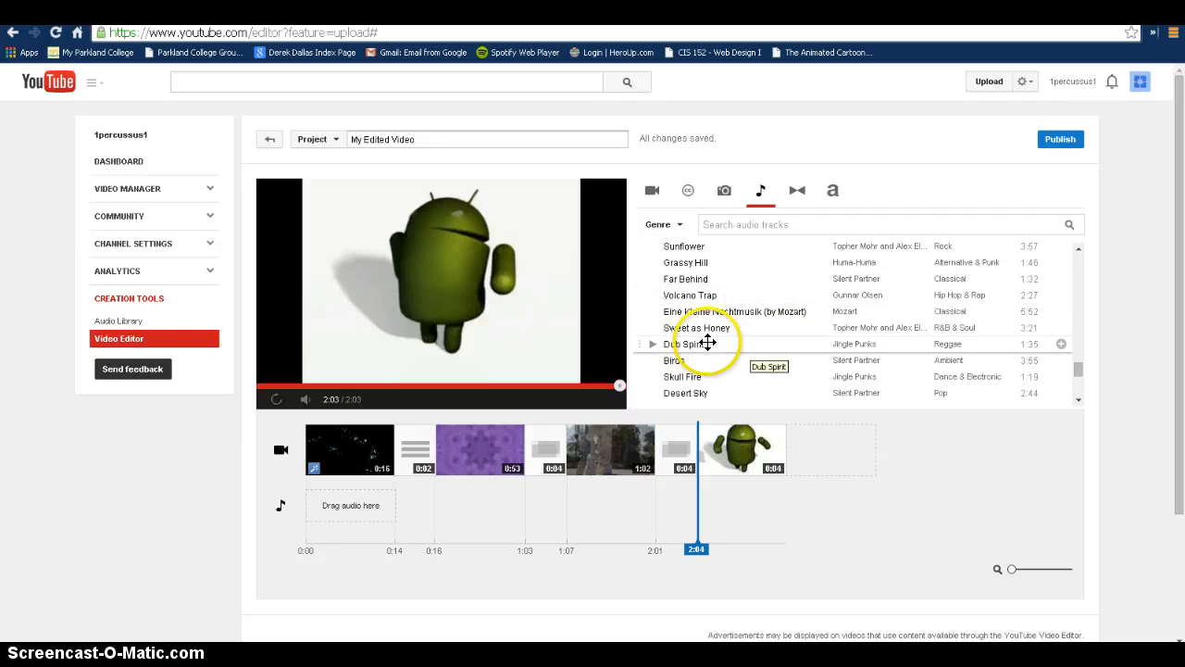
left_click_drag(695, 344, 435, 497)
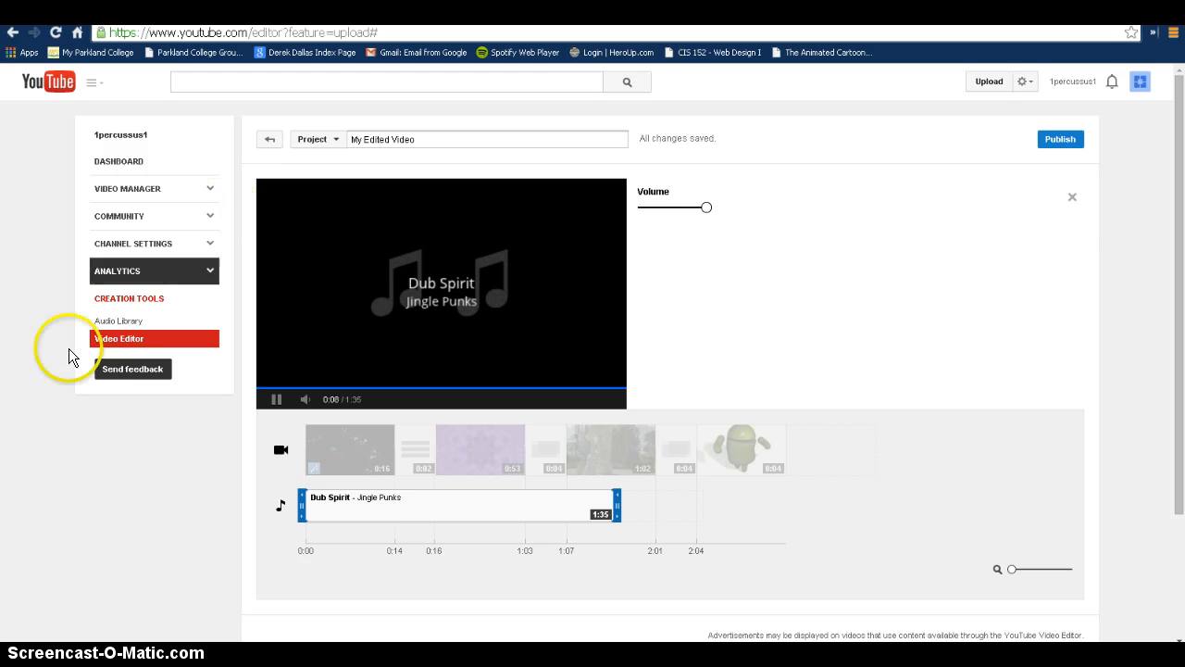
left_click(282, 452)
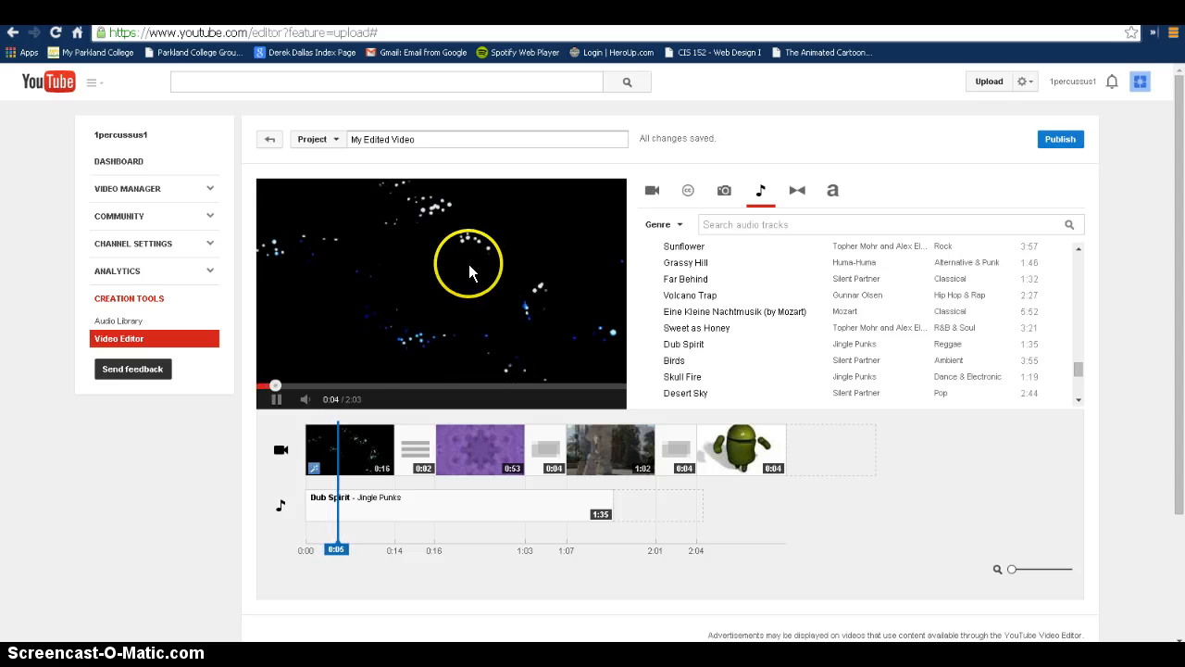
Step: Pause the preview playback of the video with its background music
left_click(276, 401)
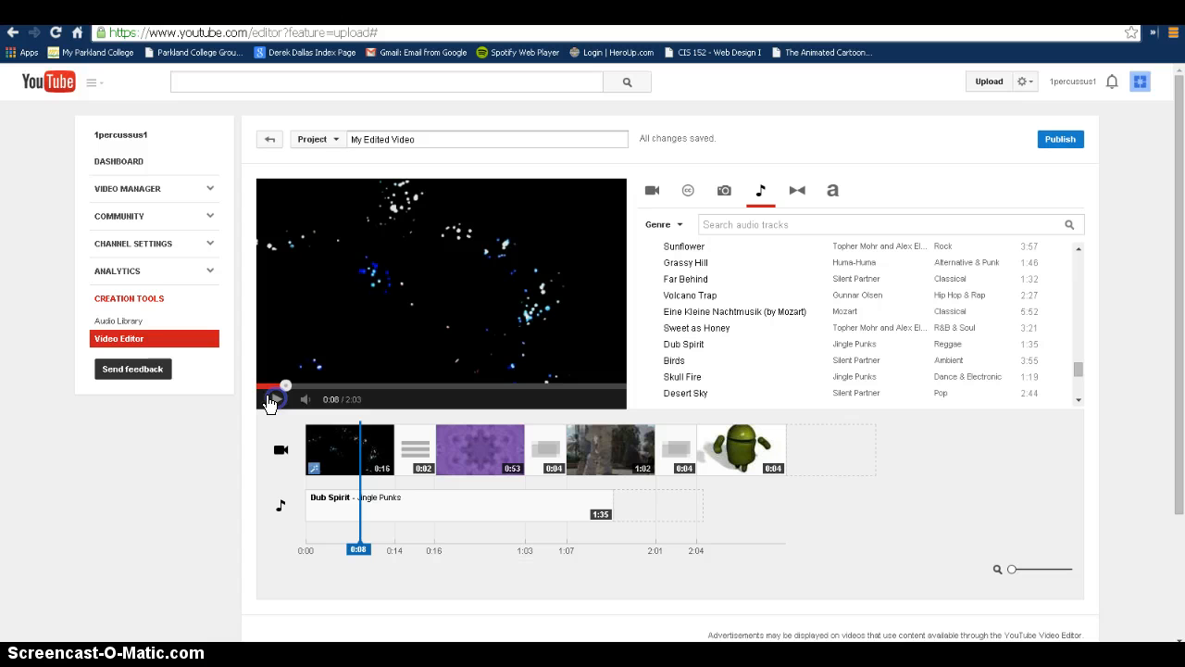
left_click(839, 483)
left_click(600, 488)
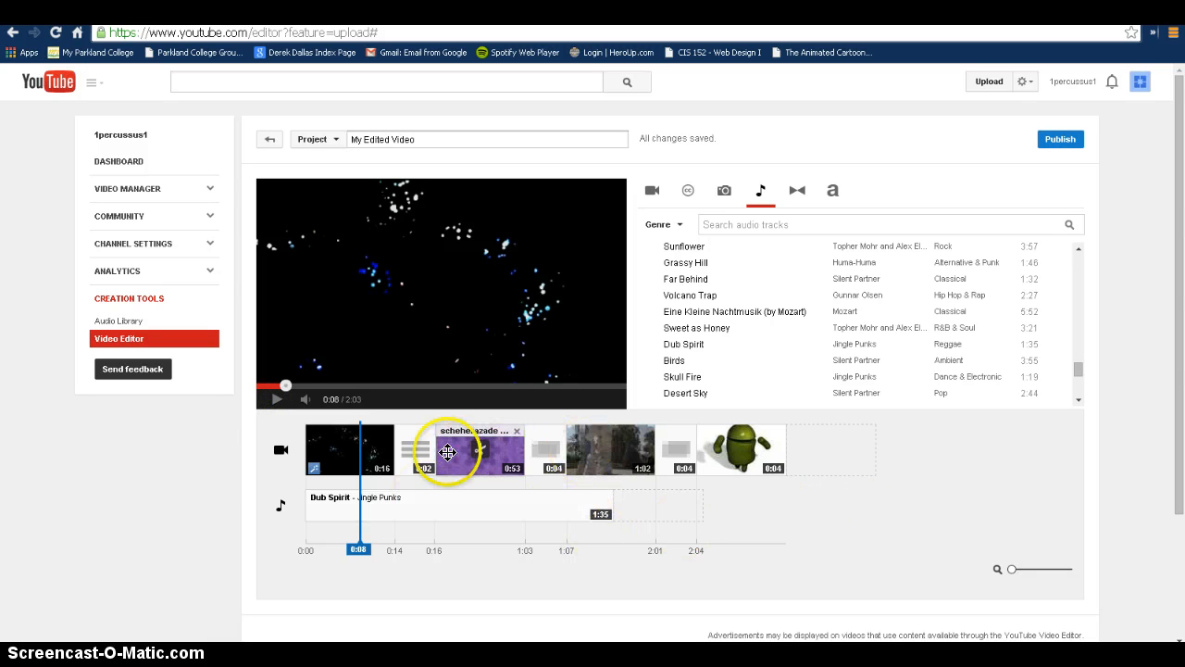
left_click_drag(1012, 568, 936, 573)
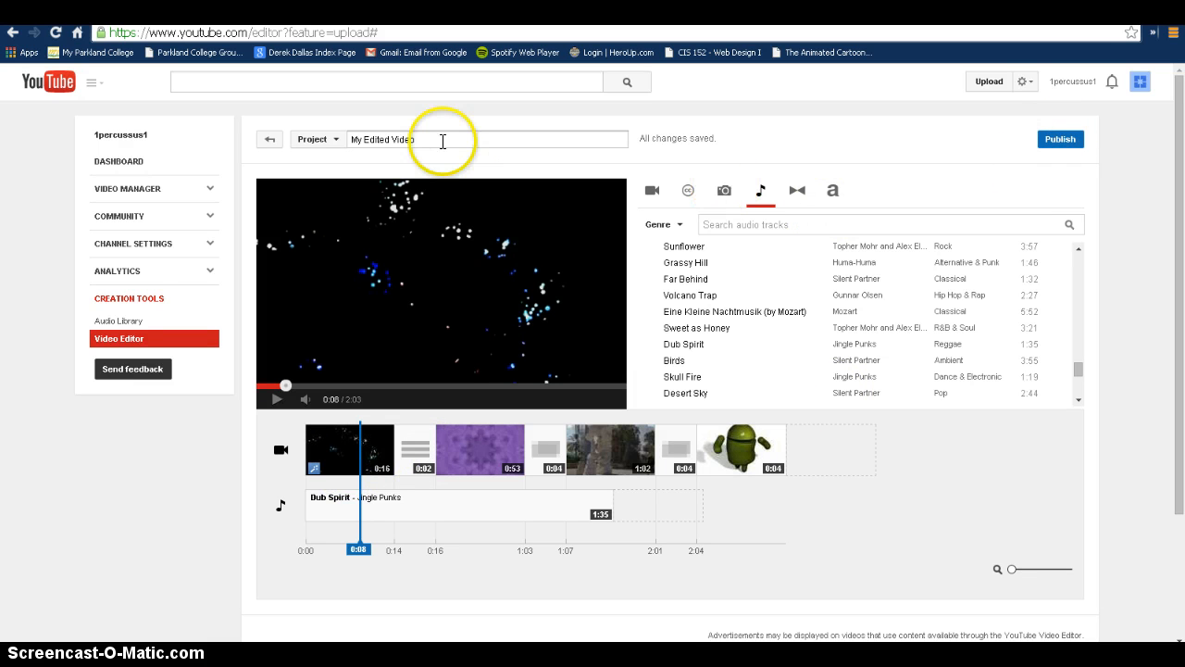
Step: Rename the project as Final Summertime video edited 2014
mouse_move(442, 139)
left_mouse_down()
mouse_move(322, 139)
mouse_move(445, 140)
left_mouse_up()
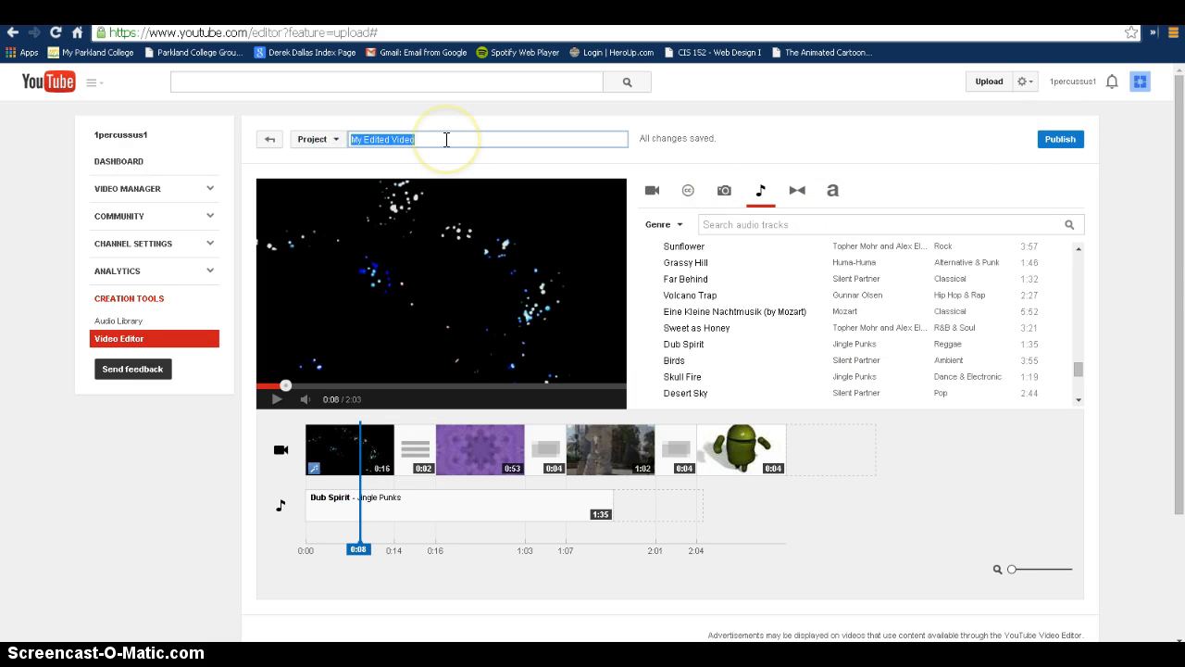
type("Final ")
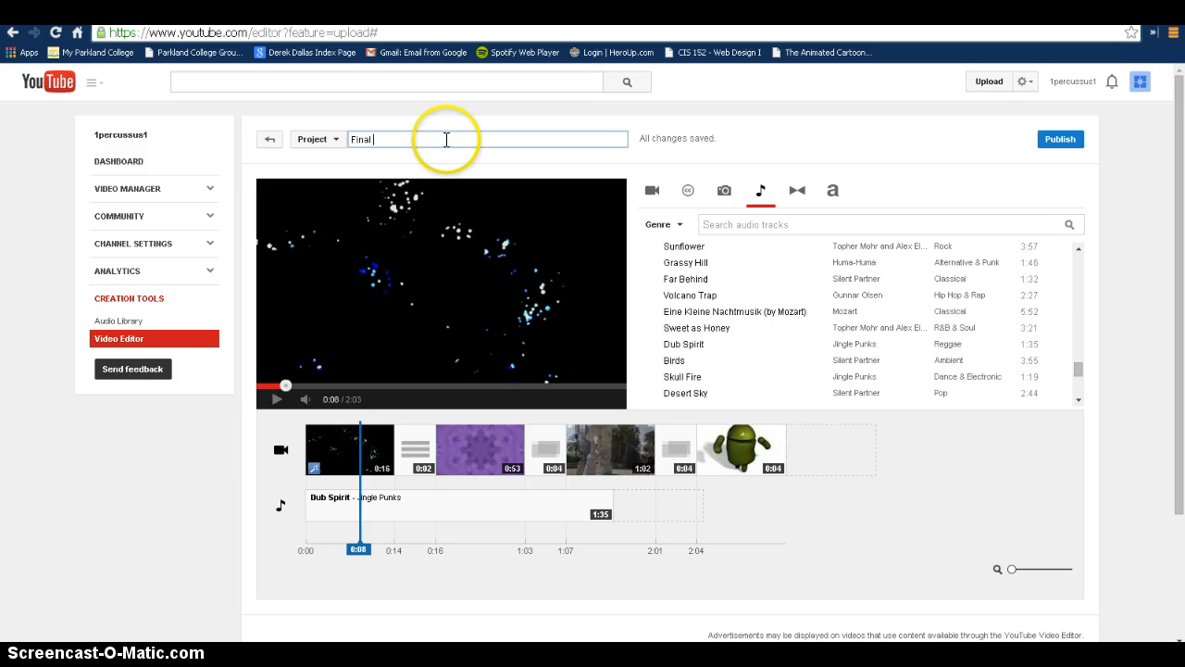
type("Summertime video edited 2014")
Step: Check the list of projects for the renamed project, close the list and publish the edited video
left_click(332, 138)
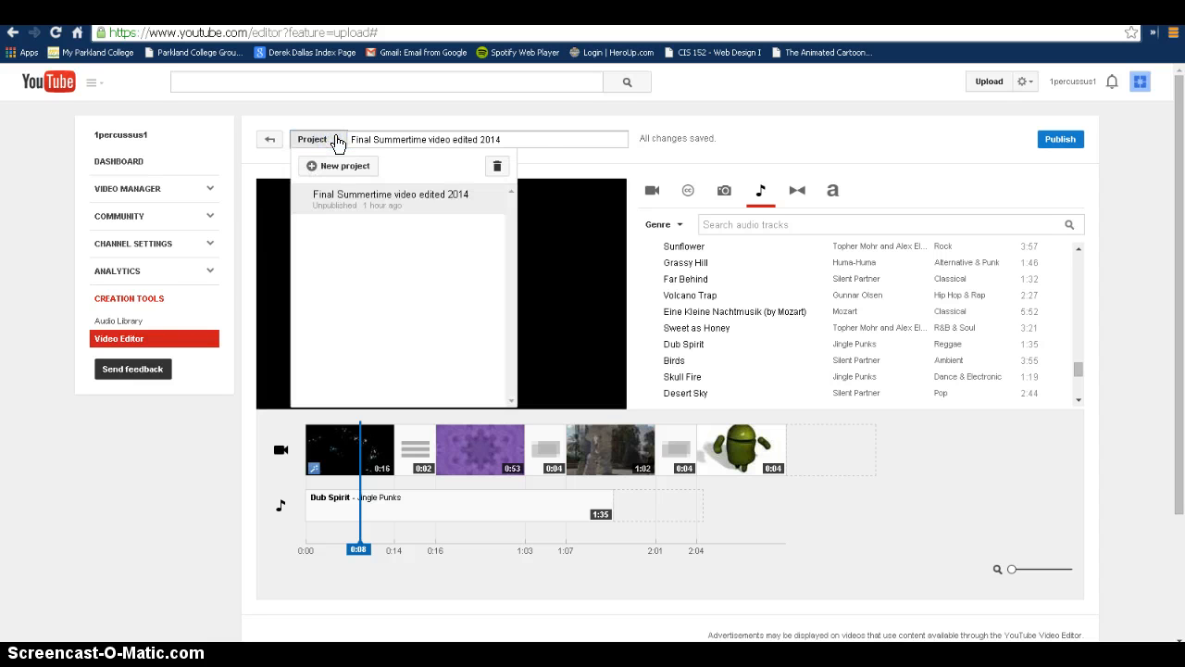
left_click(815, 142)
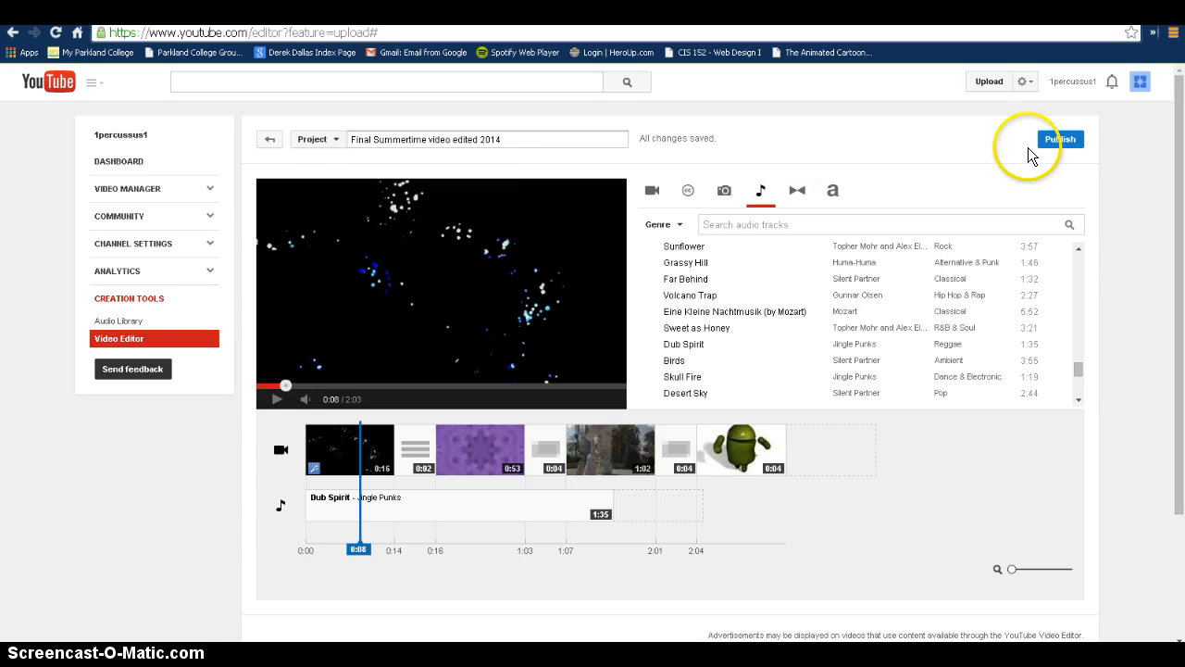
left_click(1056, 139)
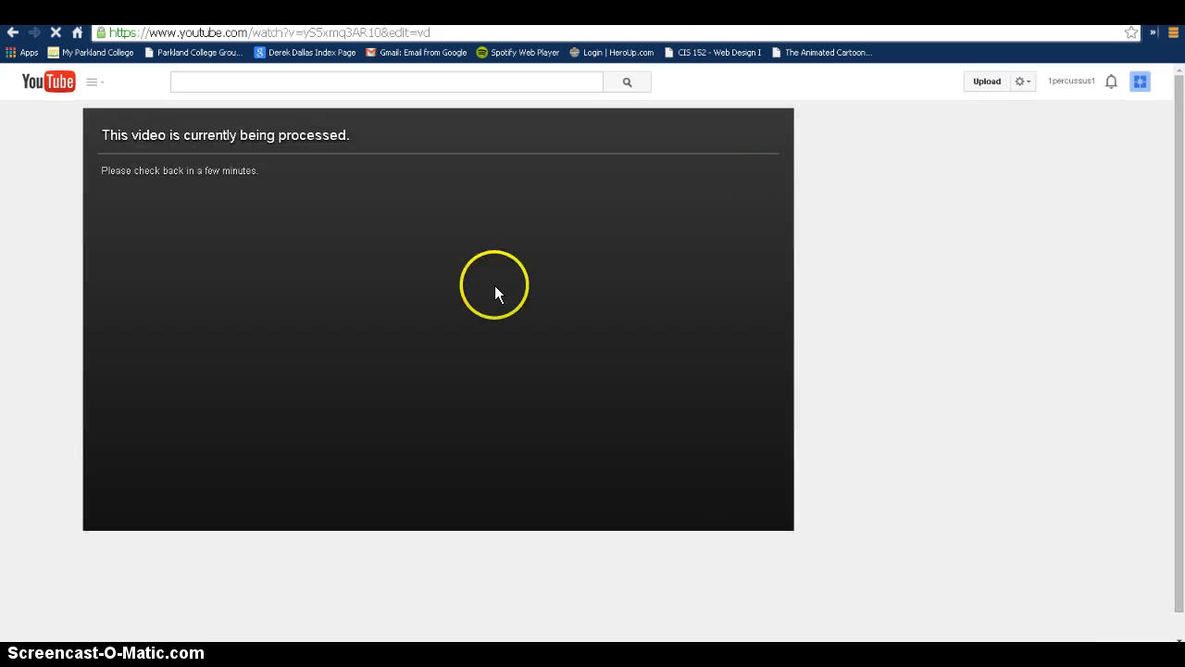